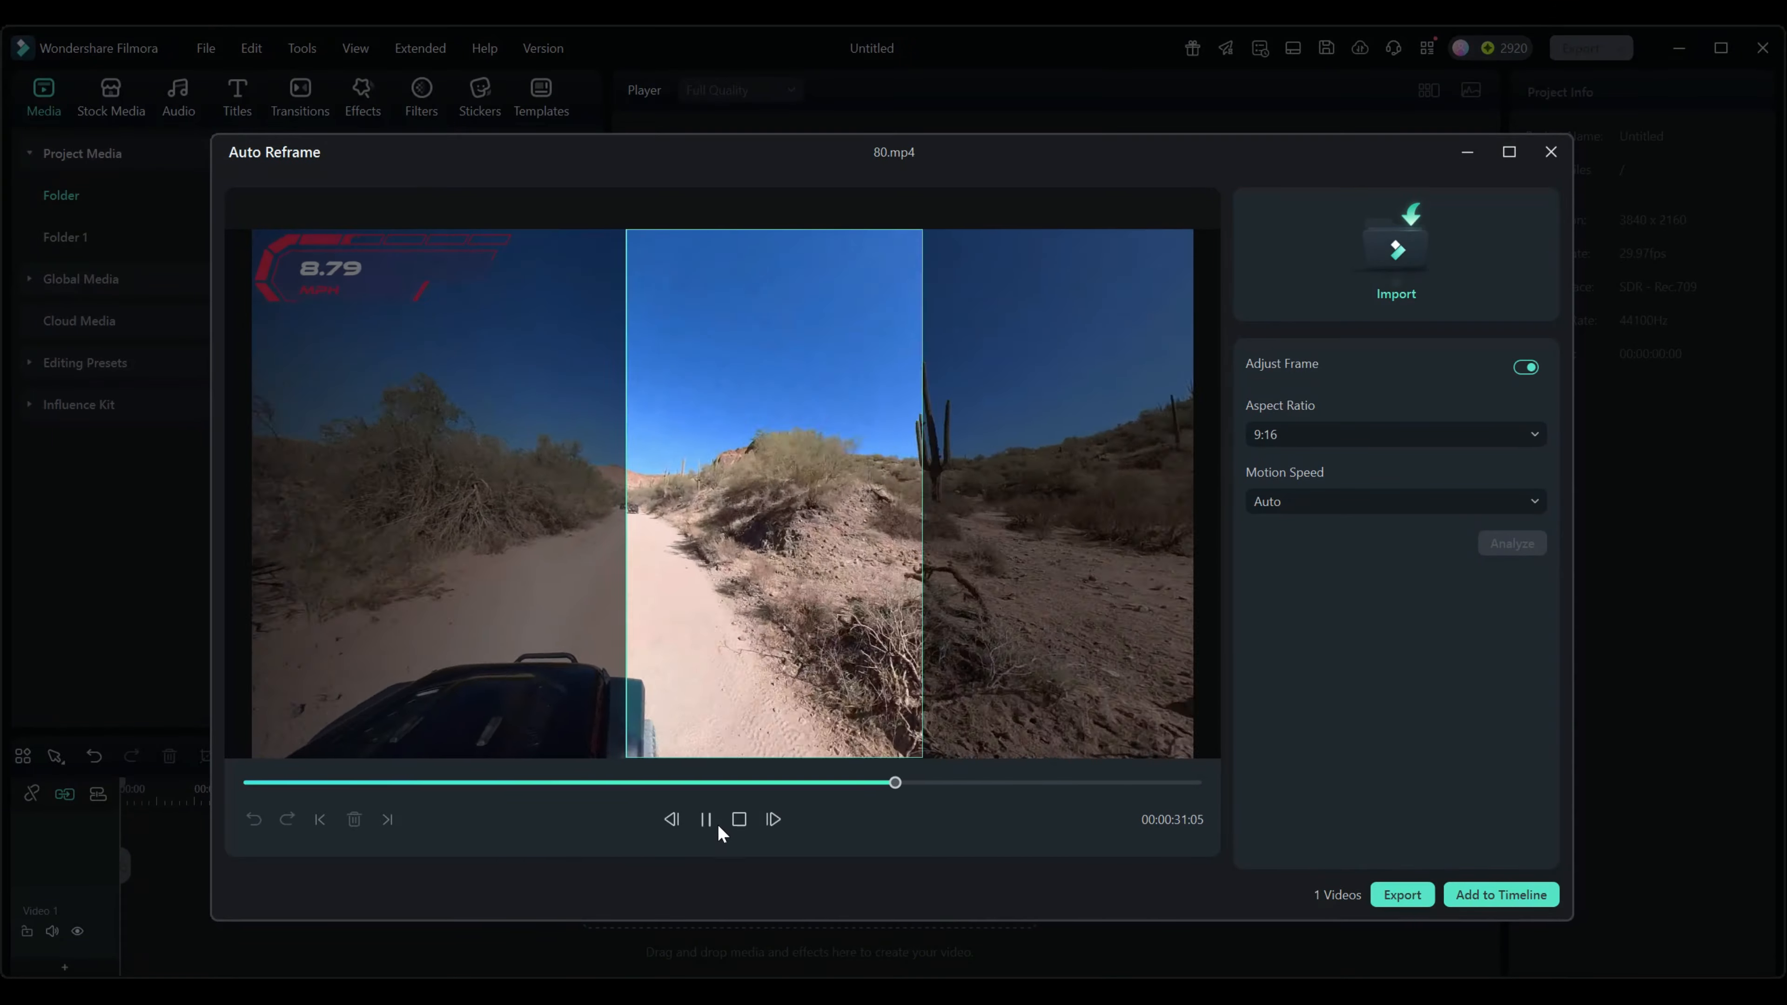
# Pause the reframe preview of 80.mp4 and shift the 9:16 crop frame left to include the vehicle at 00:00:40:04 and 00:00:38:26.
pyautogui.click(707, 820)
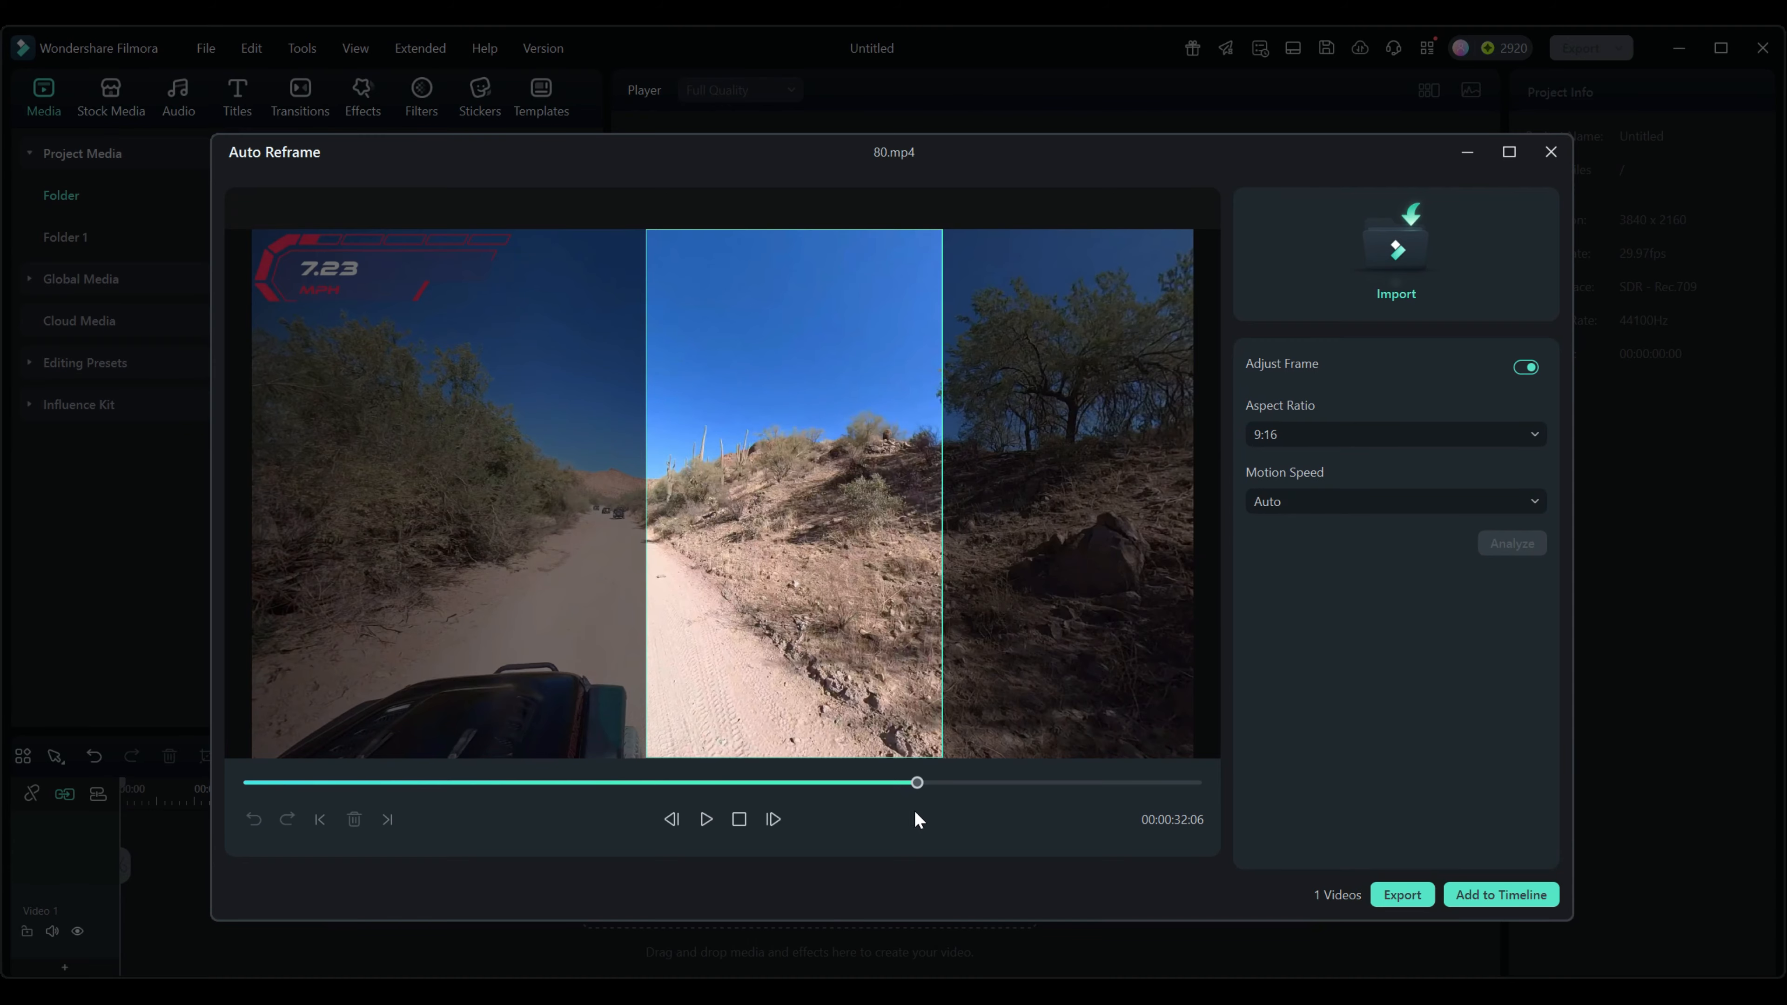
pyautogui.moveTo(919, 782); pyautogui.dragTo(1211, 797)
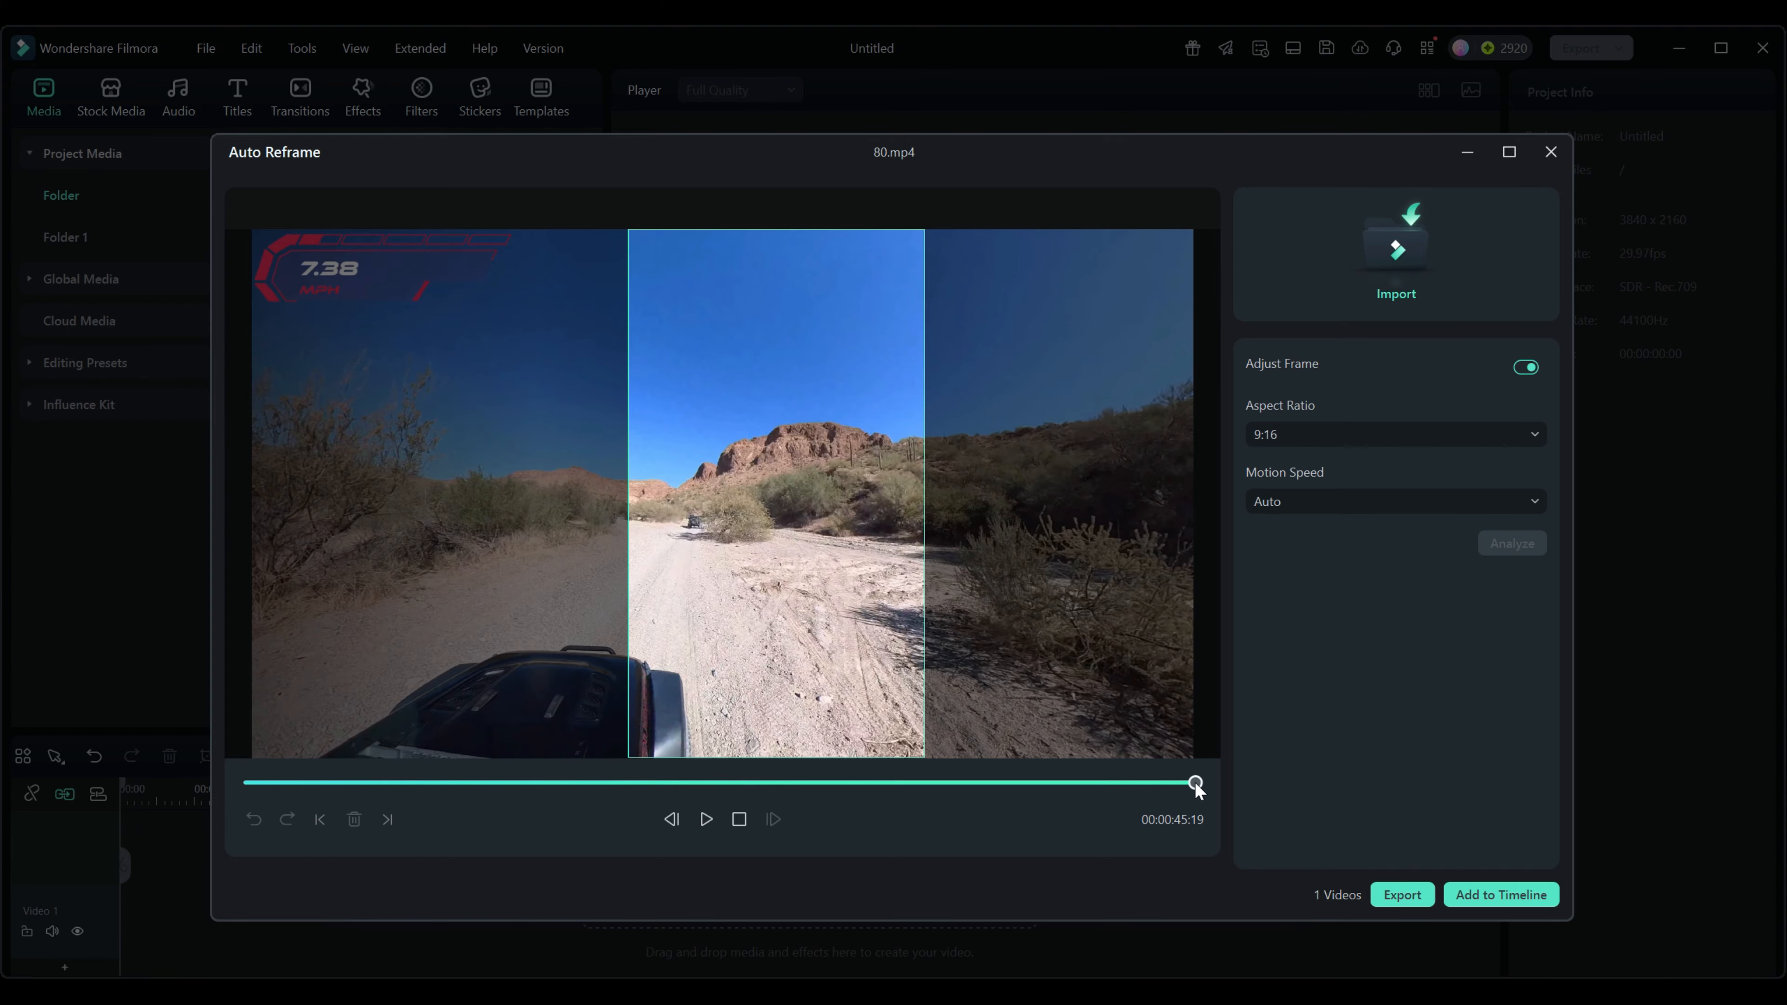
pyautogui.moveTo(1197, 785); pyautogui.dragTo(1083, 786)
pyautogui.moveTo(804, 610); pyautogui.dragTo(571, 639)
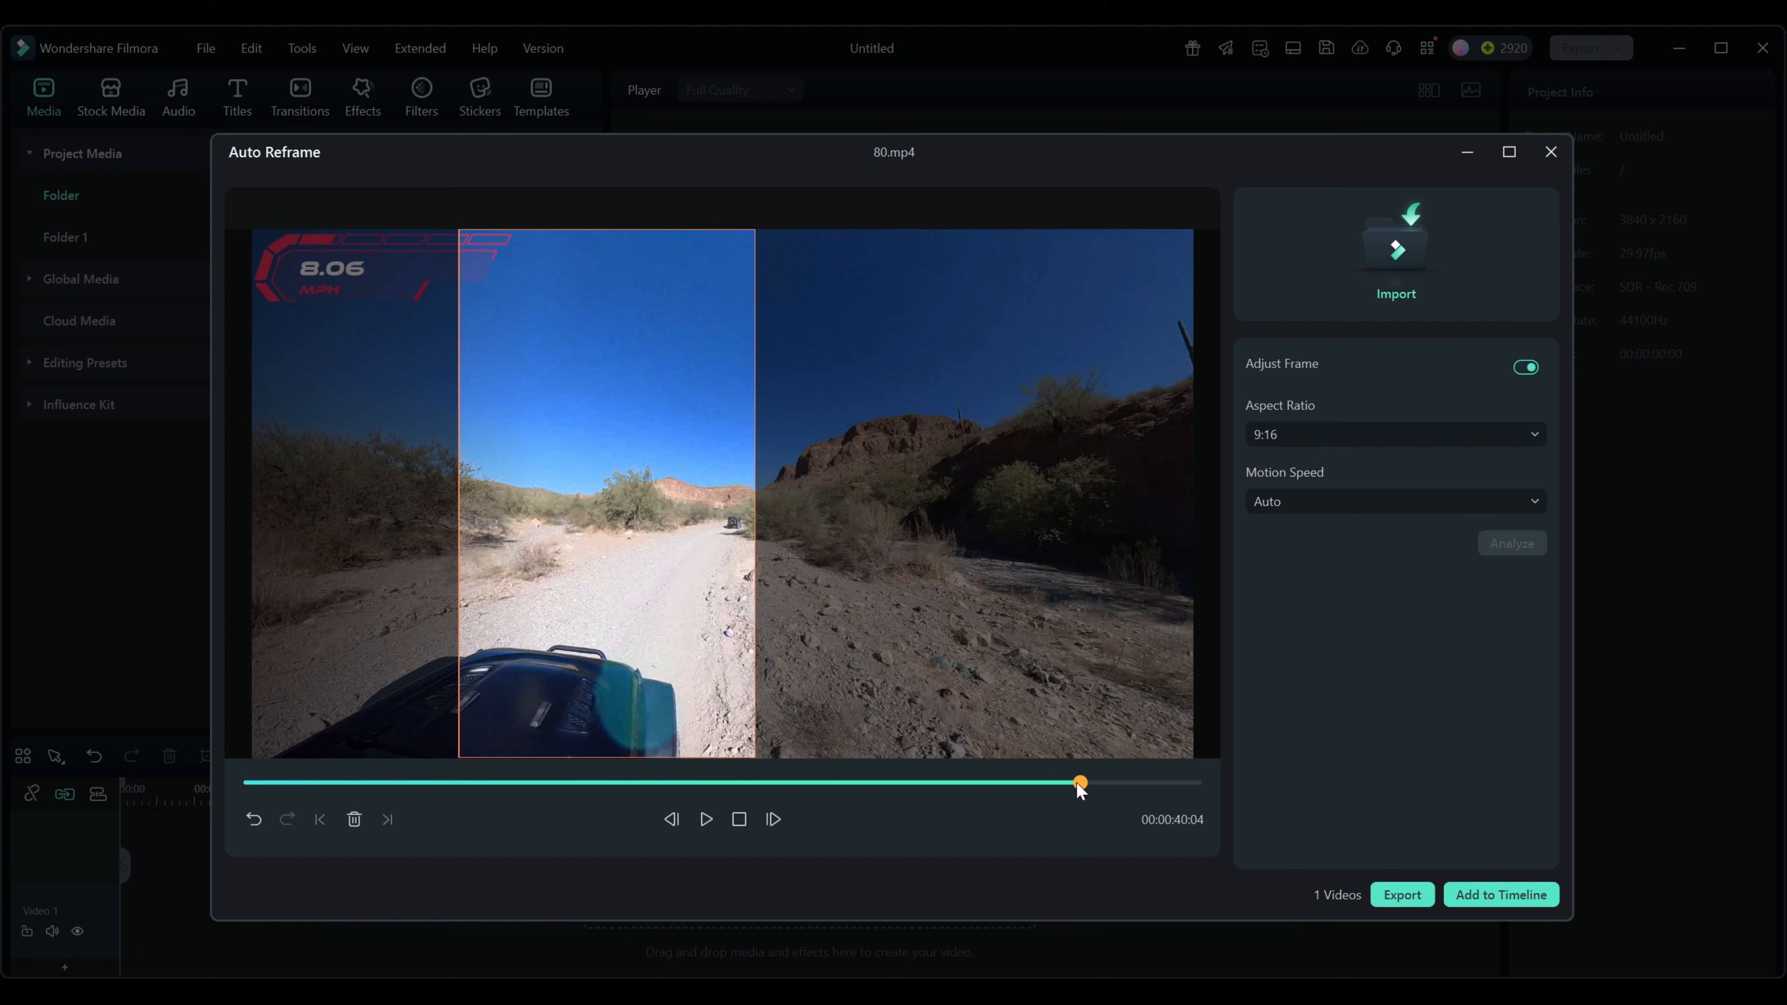
pyautogui.moveTo(1079, 783); pyautogui.dragTo(1055, 783)
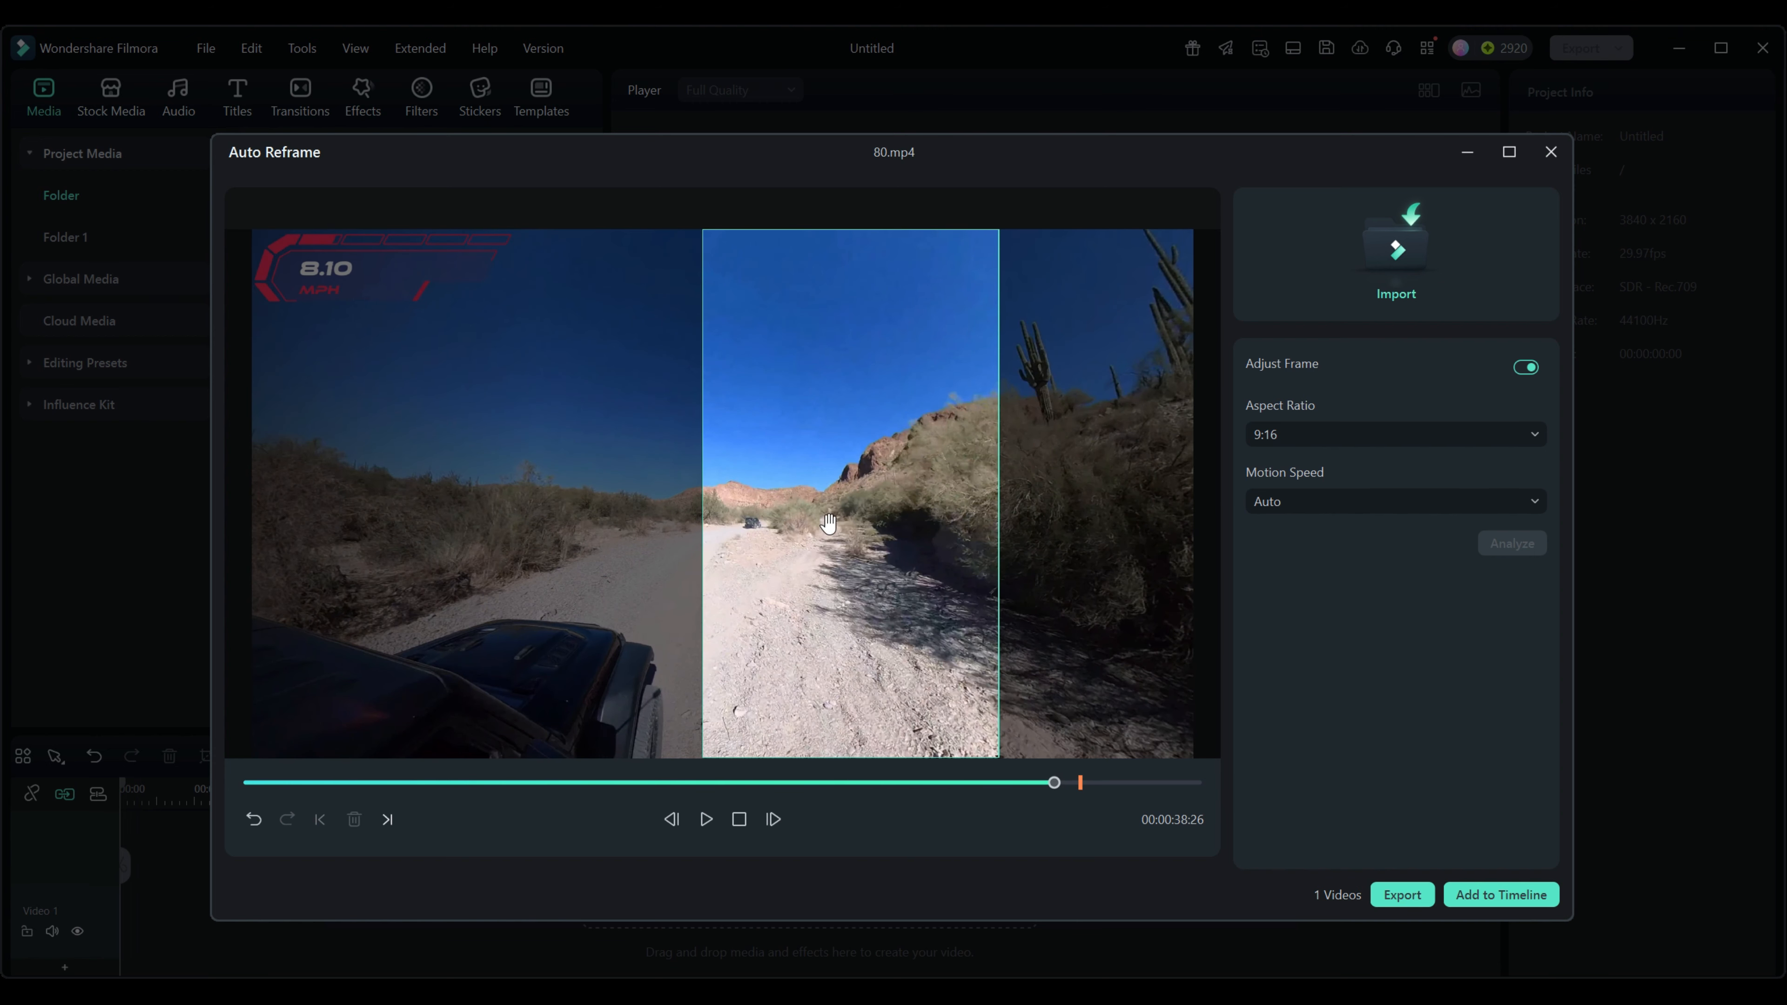
pyautogui.moveTo(844, 532); pyautogui.dragTo(613, 522)
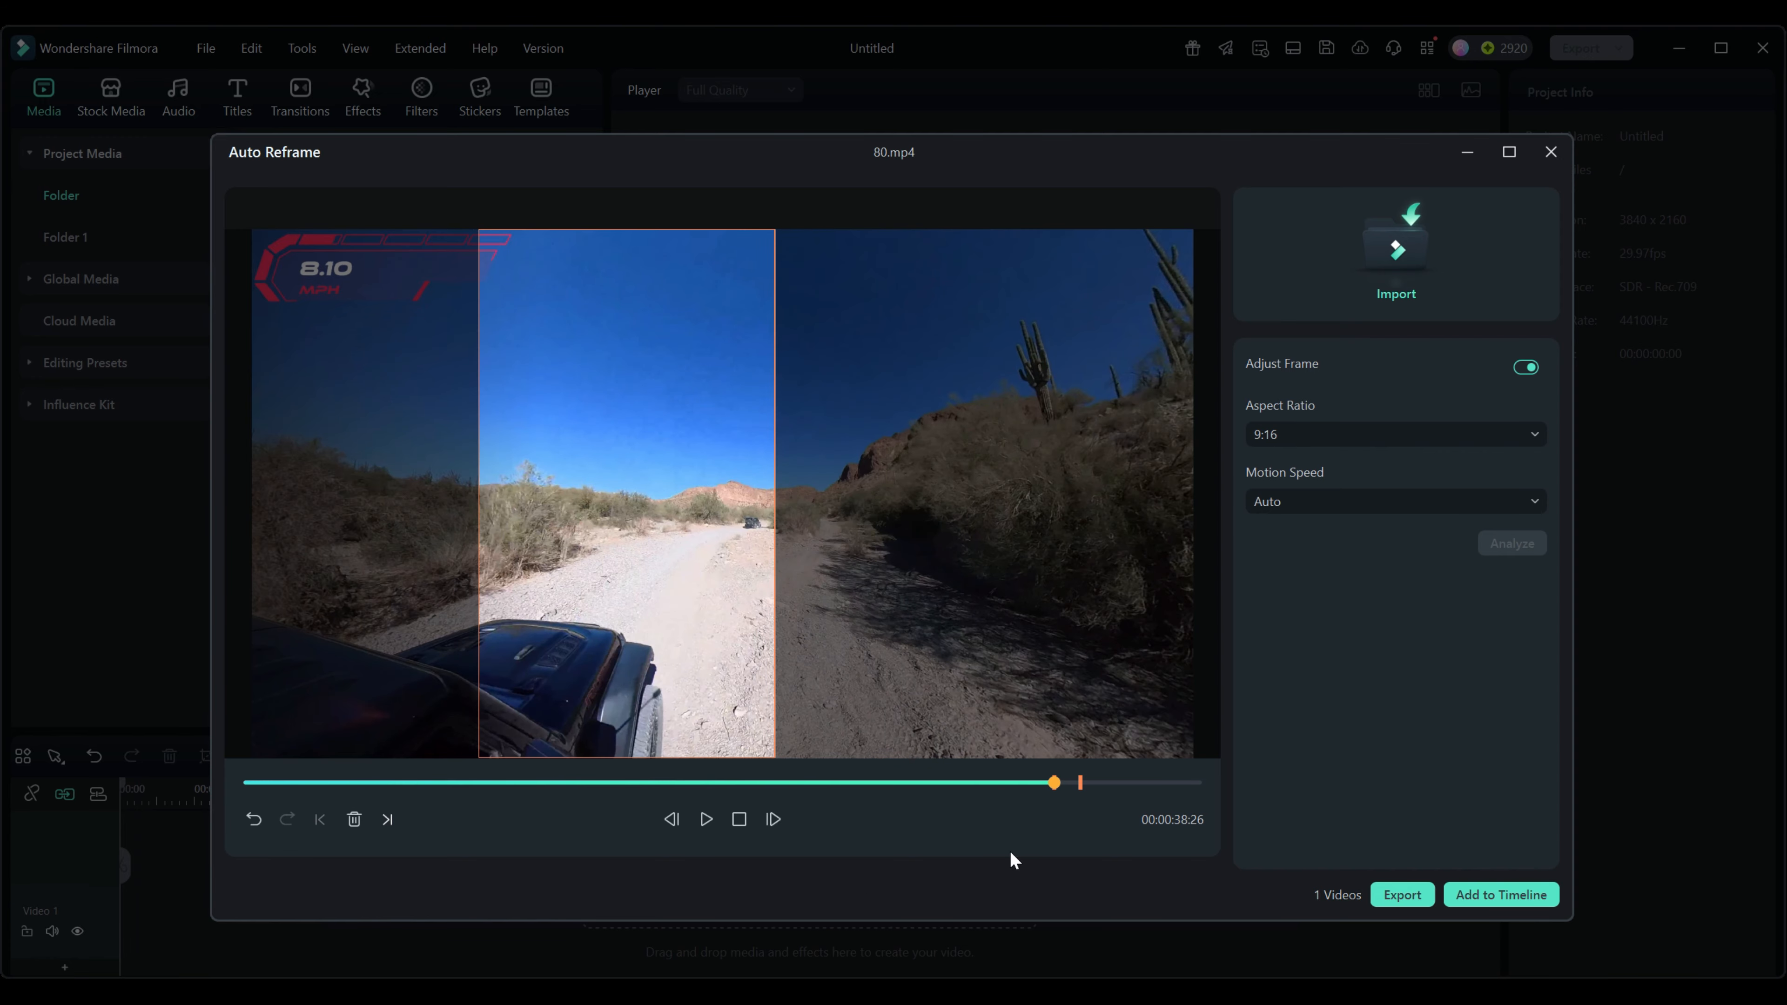
# Shift the crop frame left over the vehicle and road at 00:00:31:22, 00:00:22:19 and 00:00:07:20, and play back the reframed clip.
pyautogui.moveTo(1053, 785); pyautogui.dragTo(907, 804)
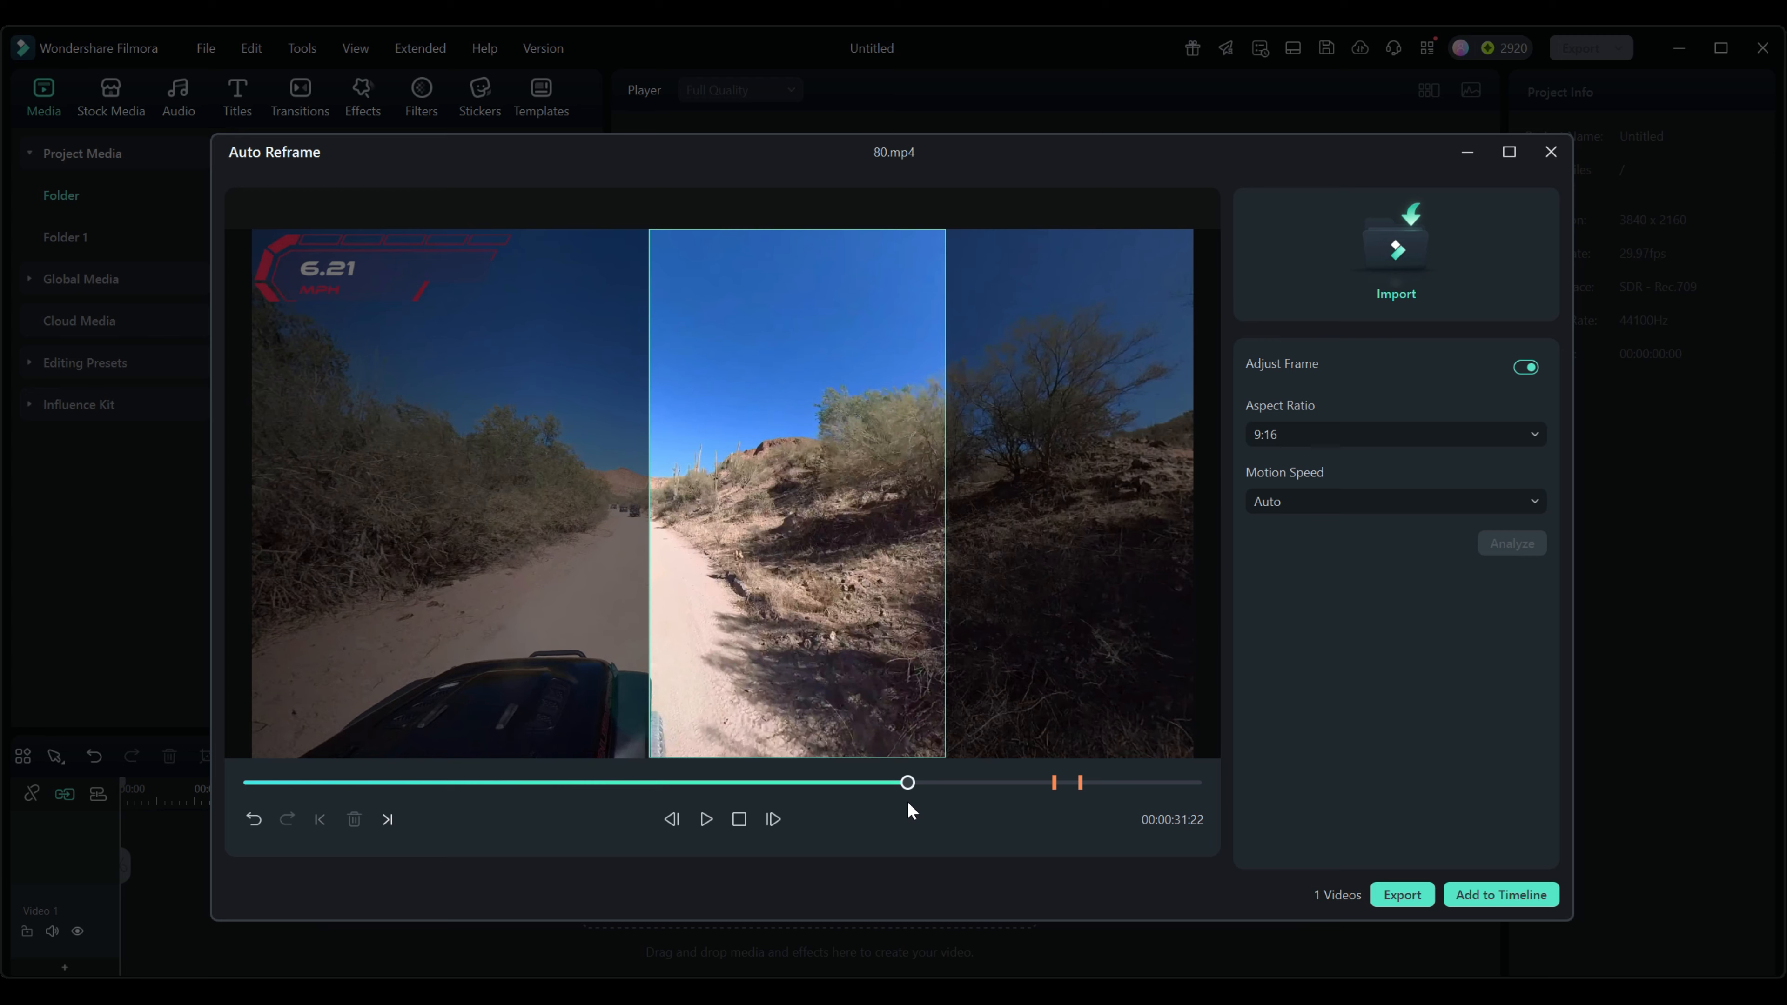
pyautogui.moveTo(842, 647); pyautogui.dragTo(687, 636)
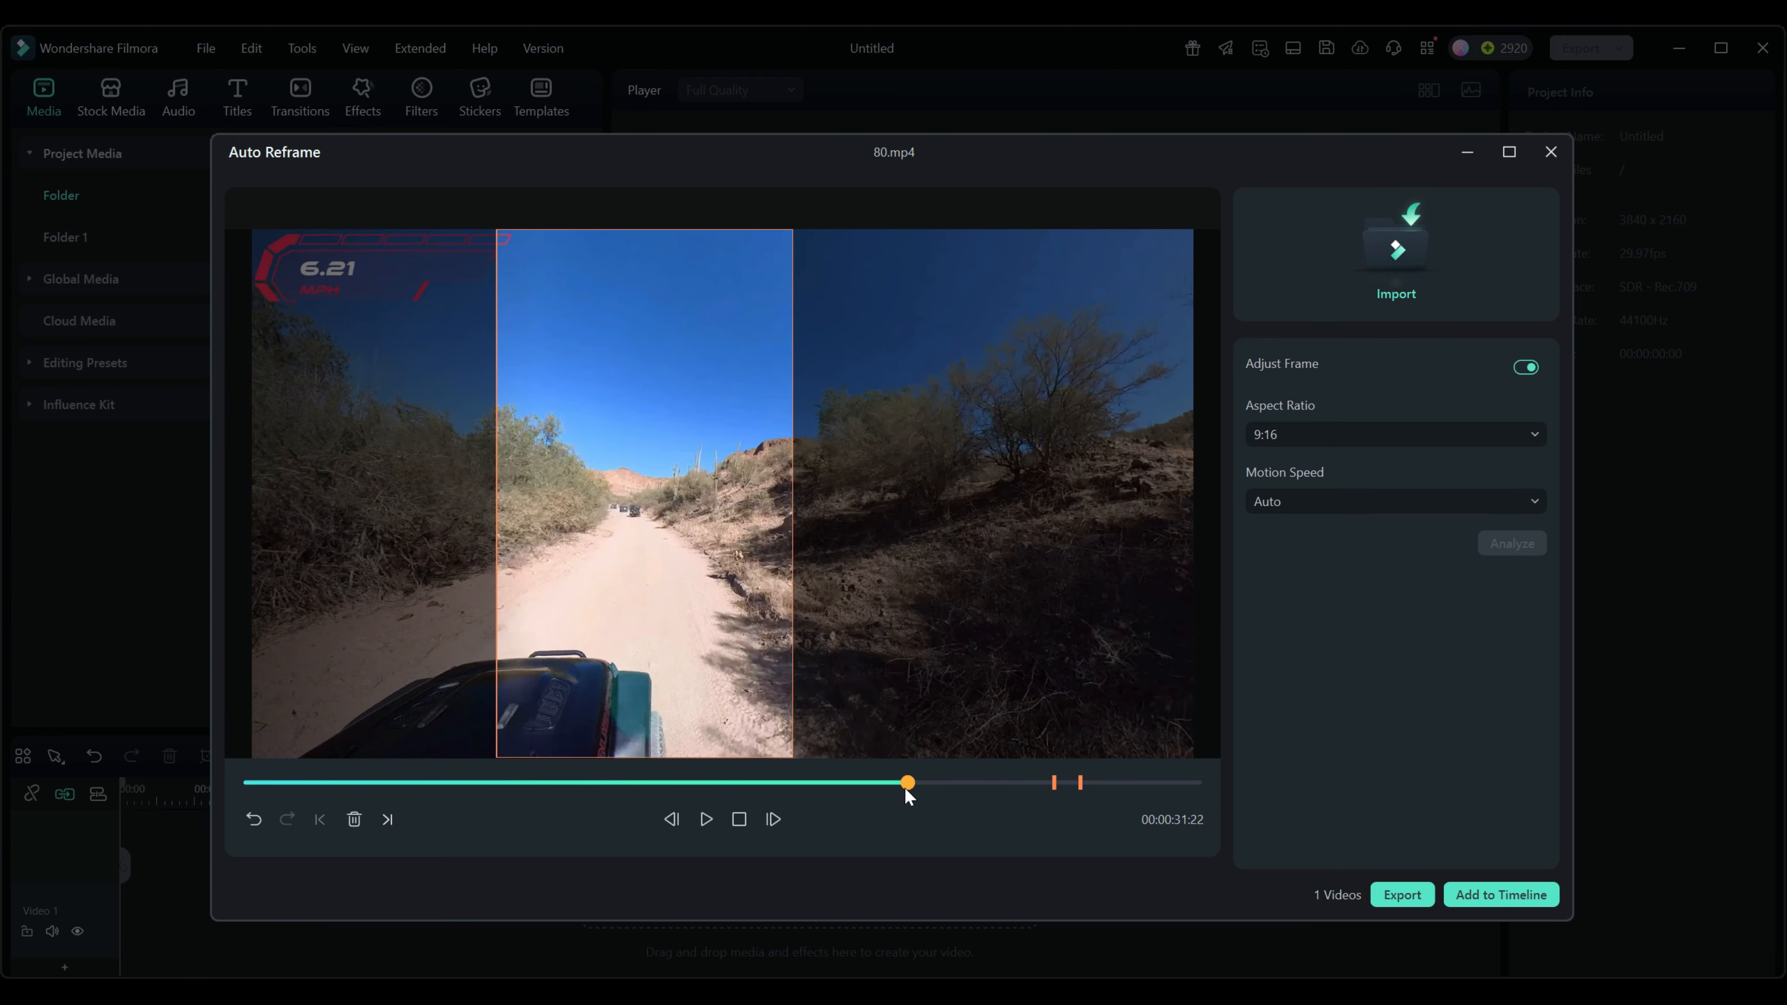
pyautogui.moveTo(906, 788); pyautogui.dragTo(720, 773)
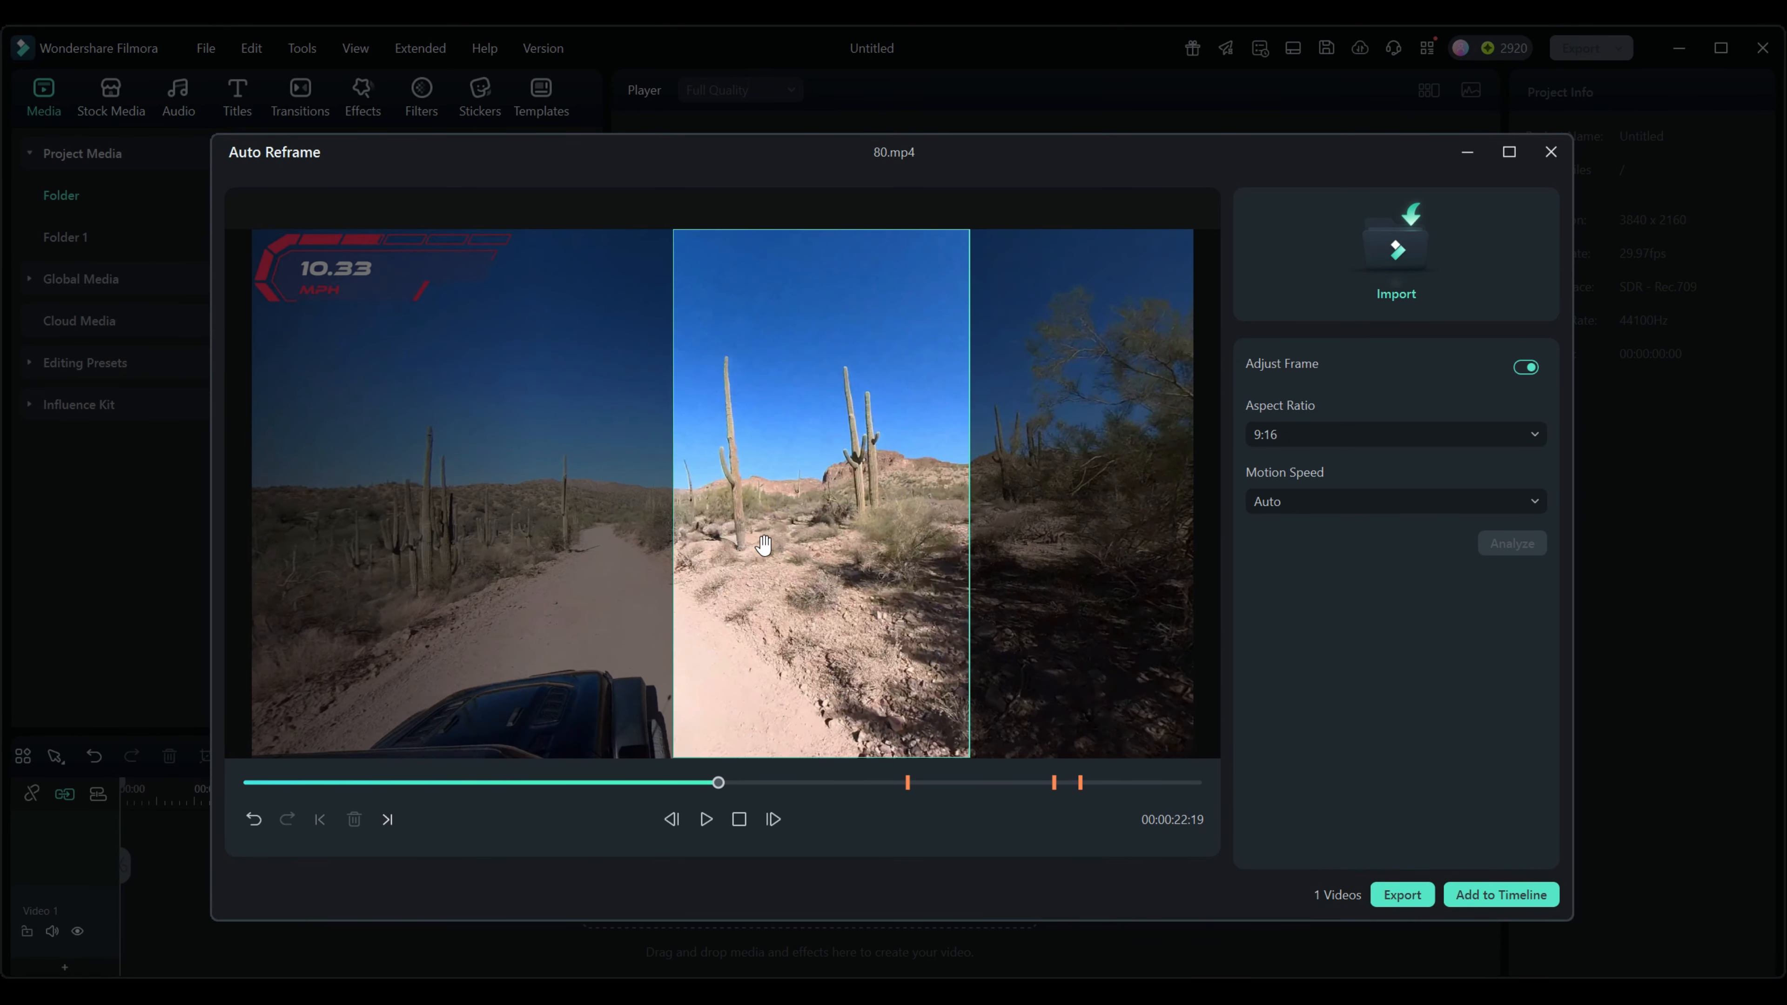
pyautogui.moveTo(804, 574); pyautogui.dragTo(567, 564)
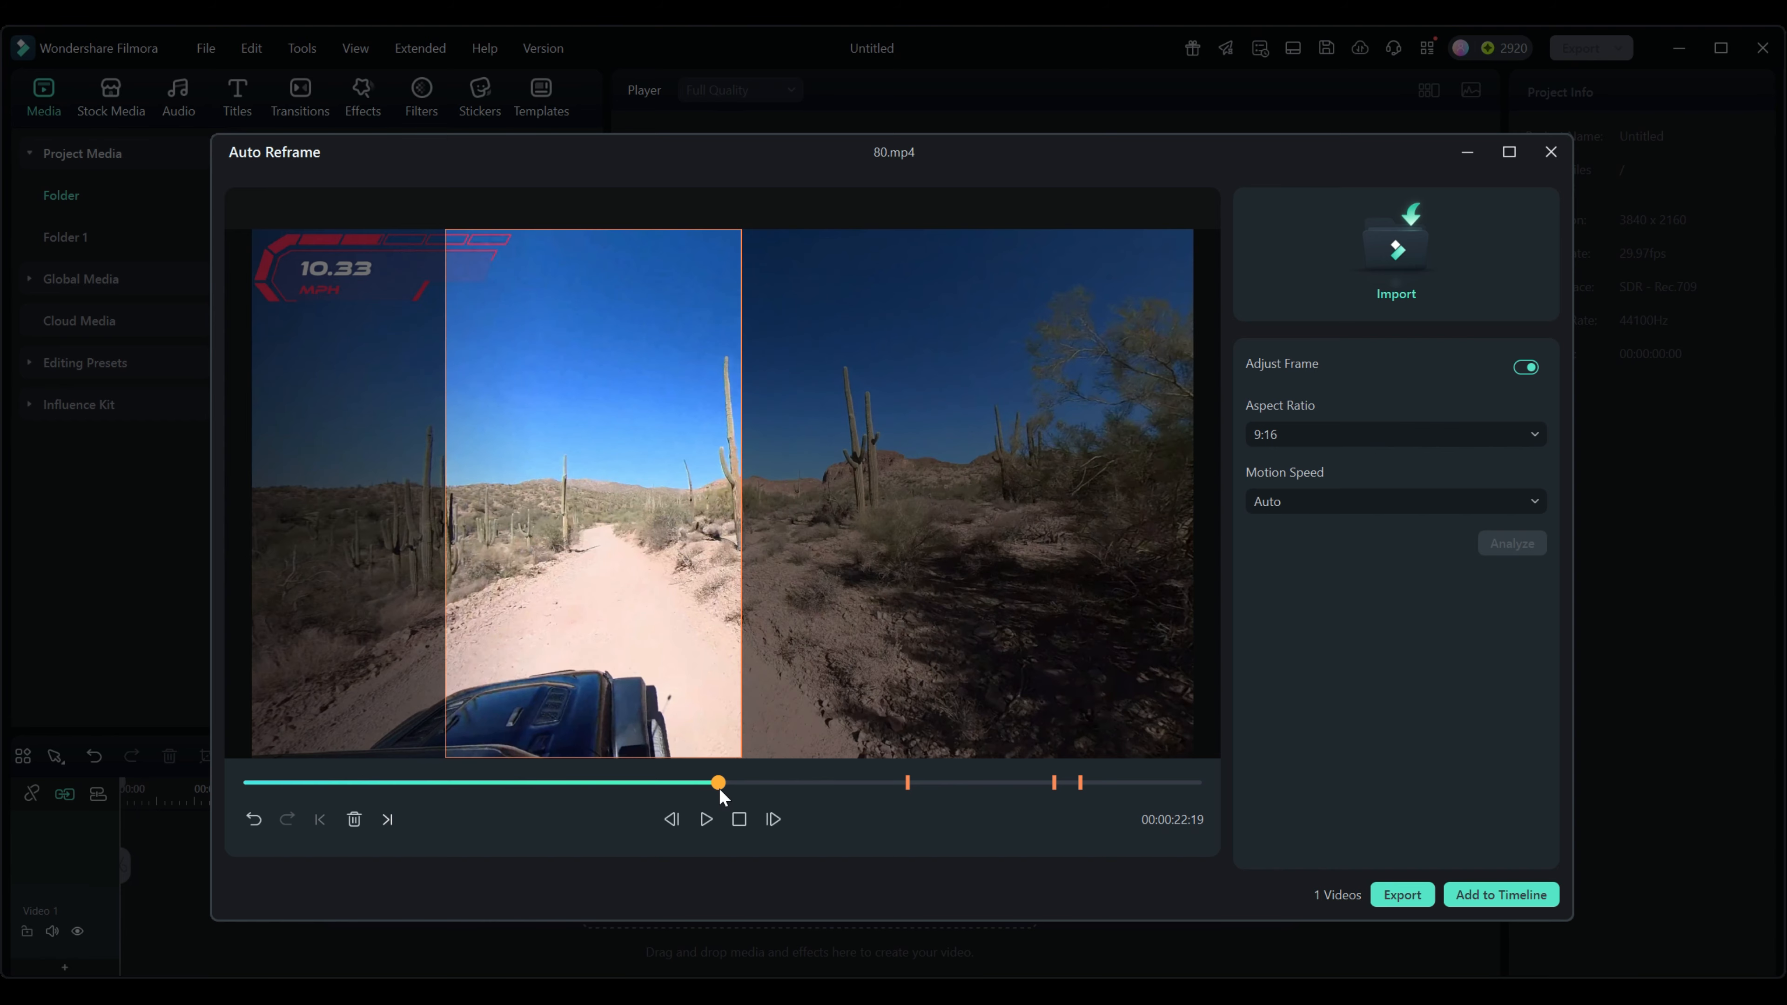
pyautogui.moveTo(719, 788); pyautogui.dragTo(409, 796)
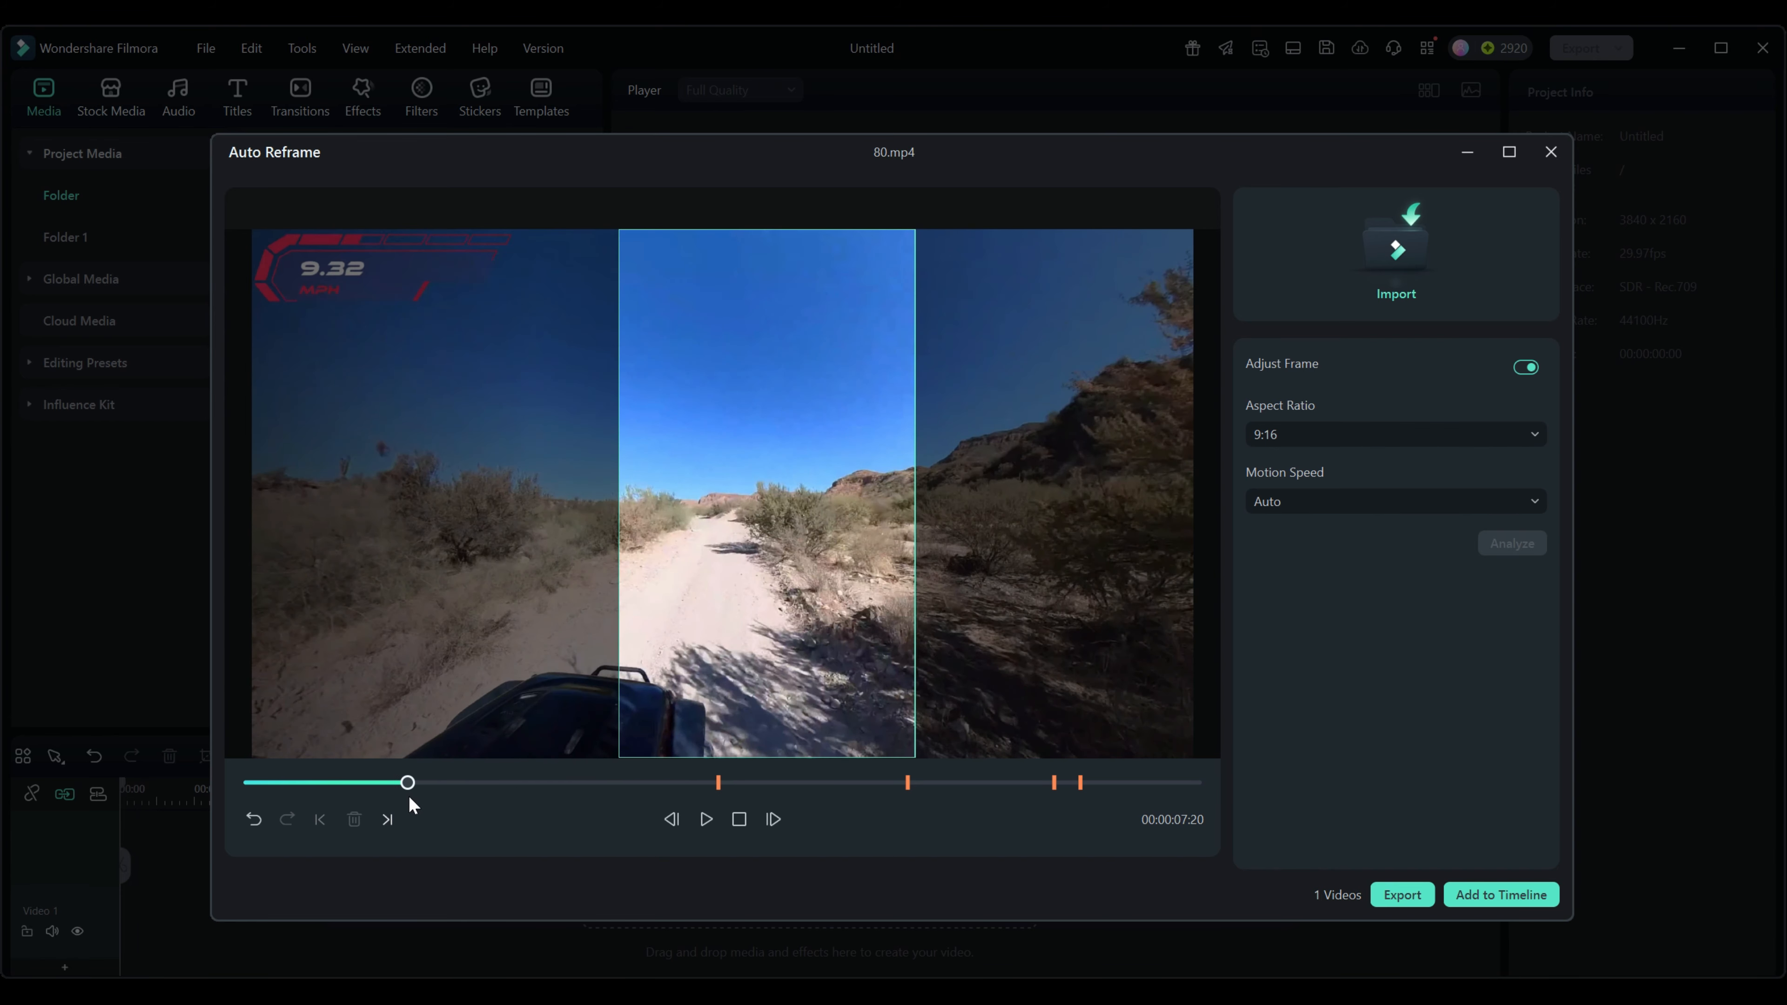
pyautogui.moveTo(768, 684); pyautogui.dragTo(634, 645)
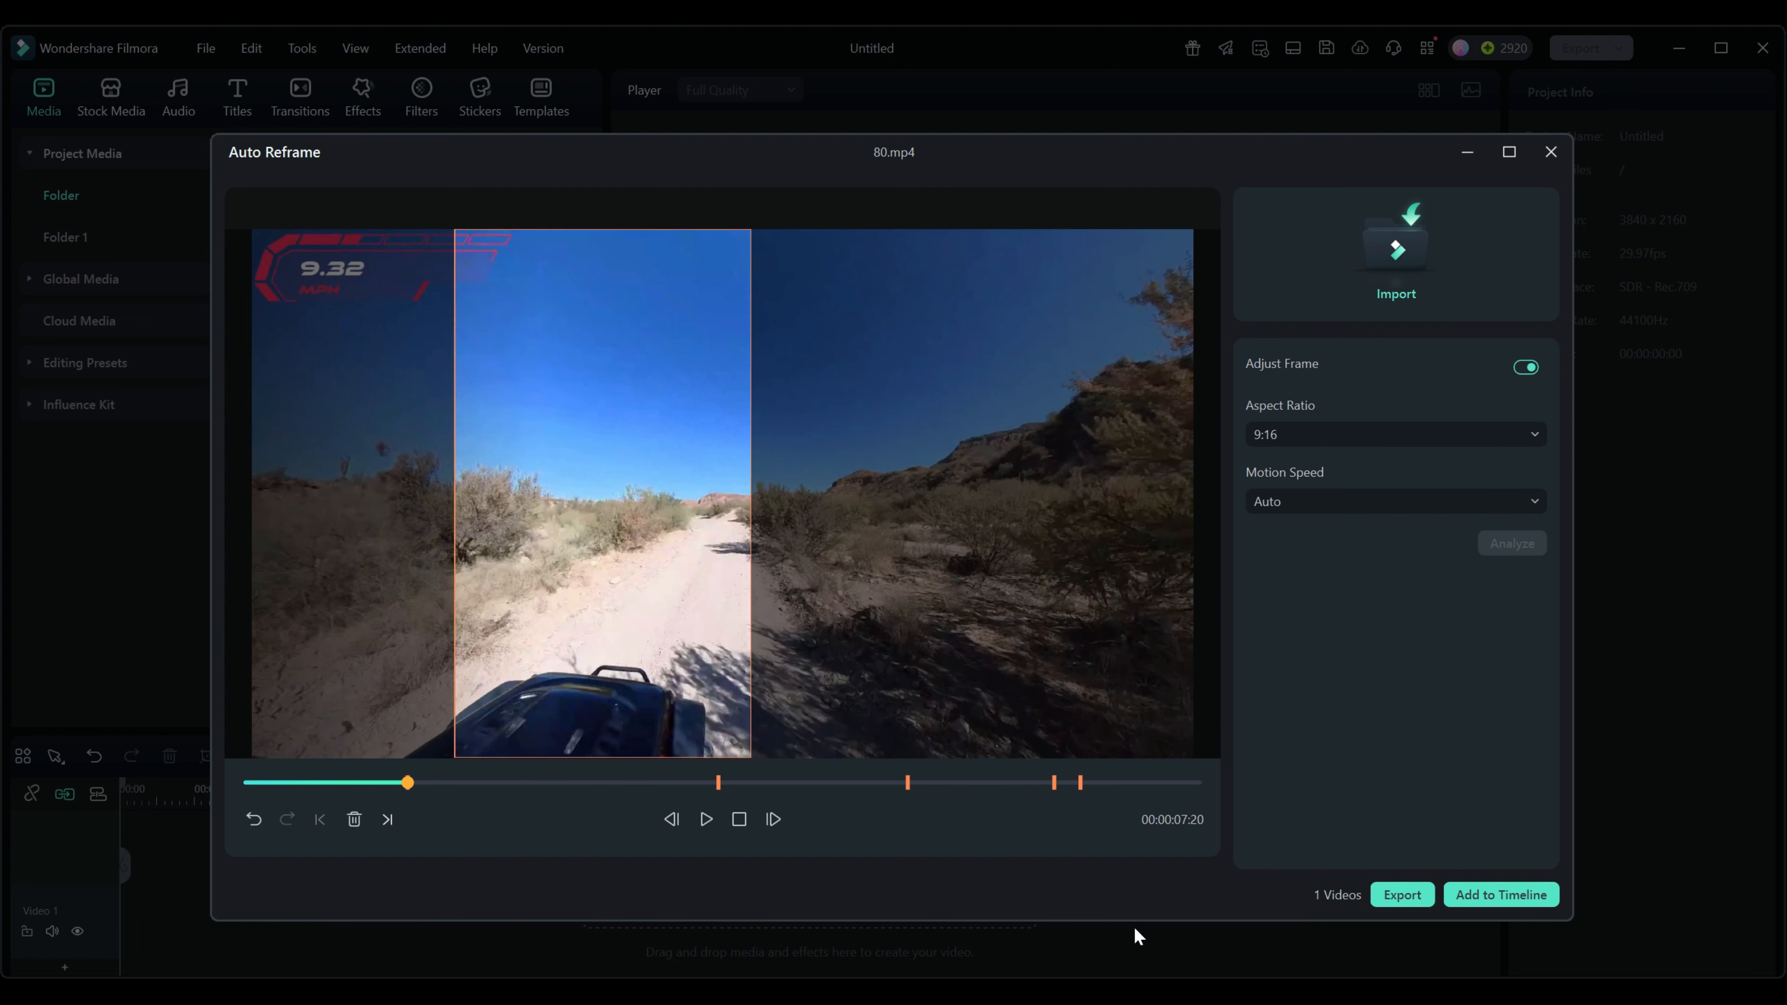
pyautogui.click(706, 819)
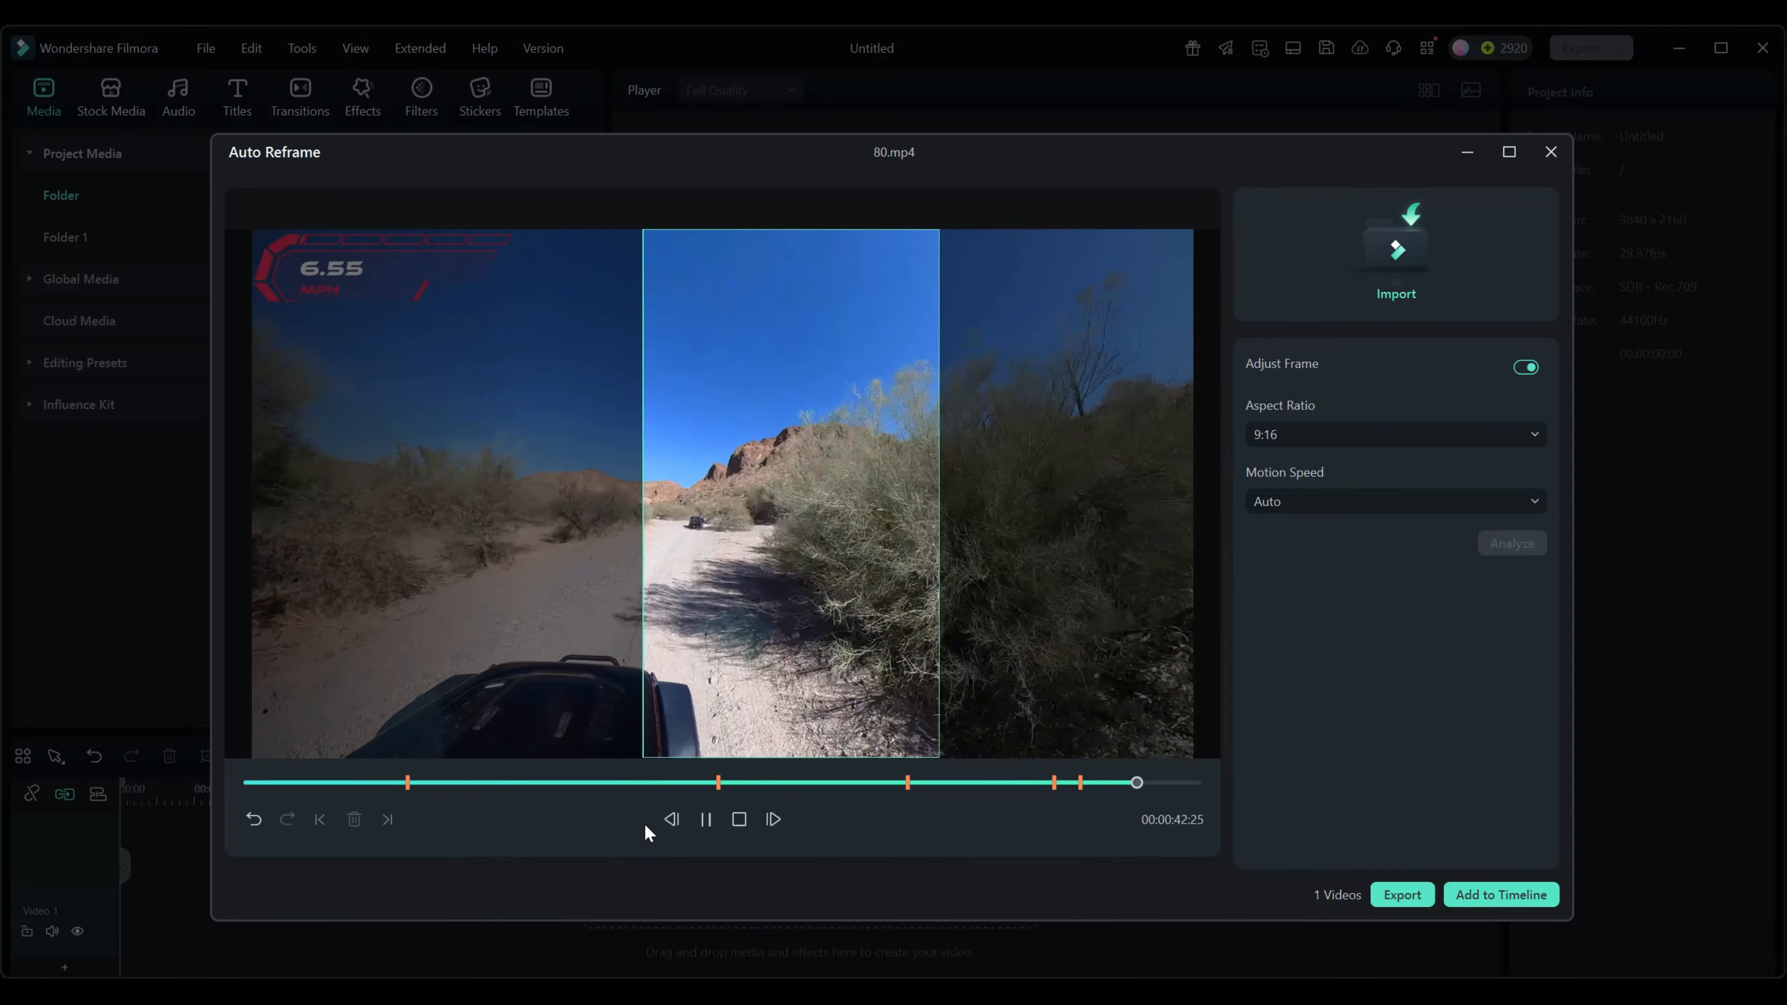
pyautogui.click(706, 823)
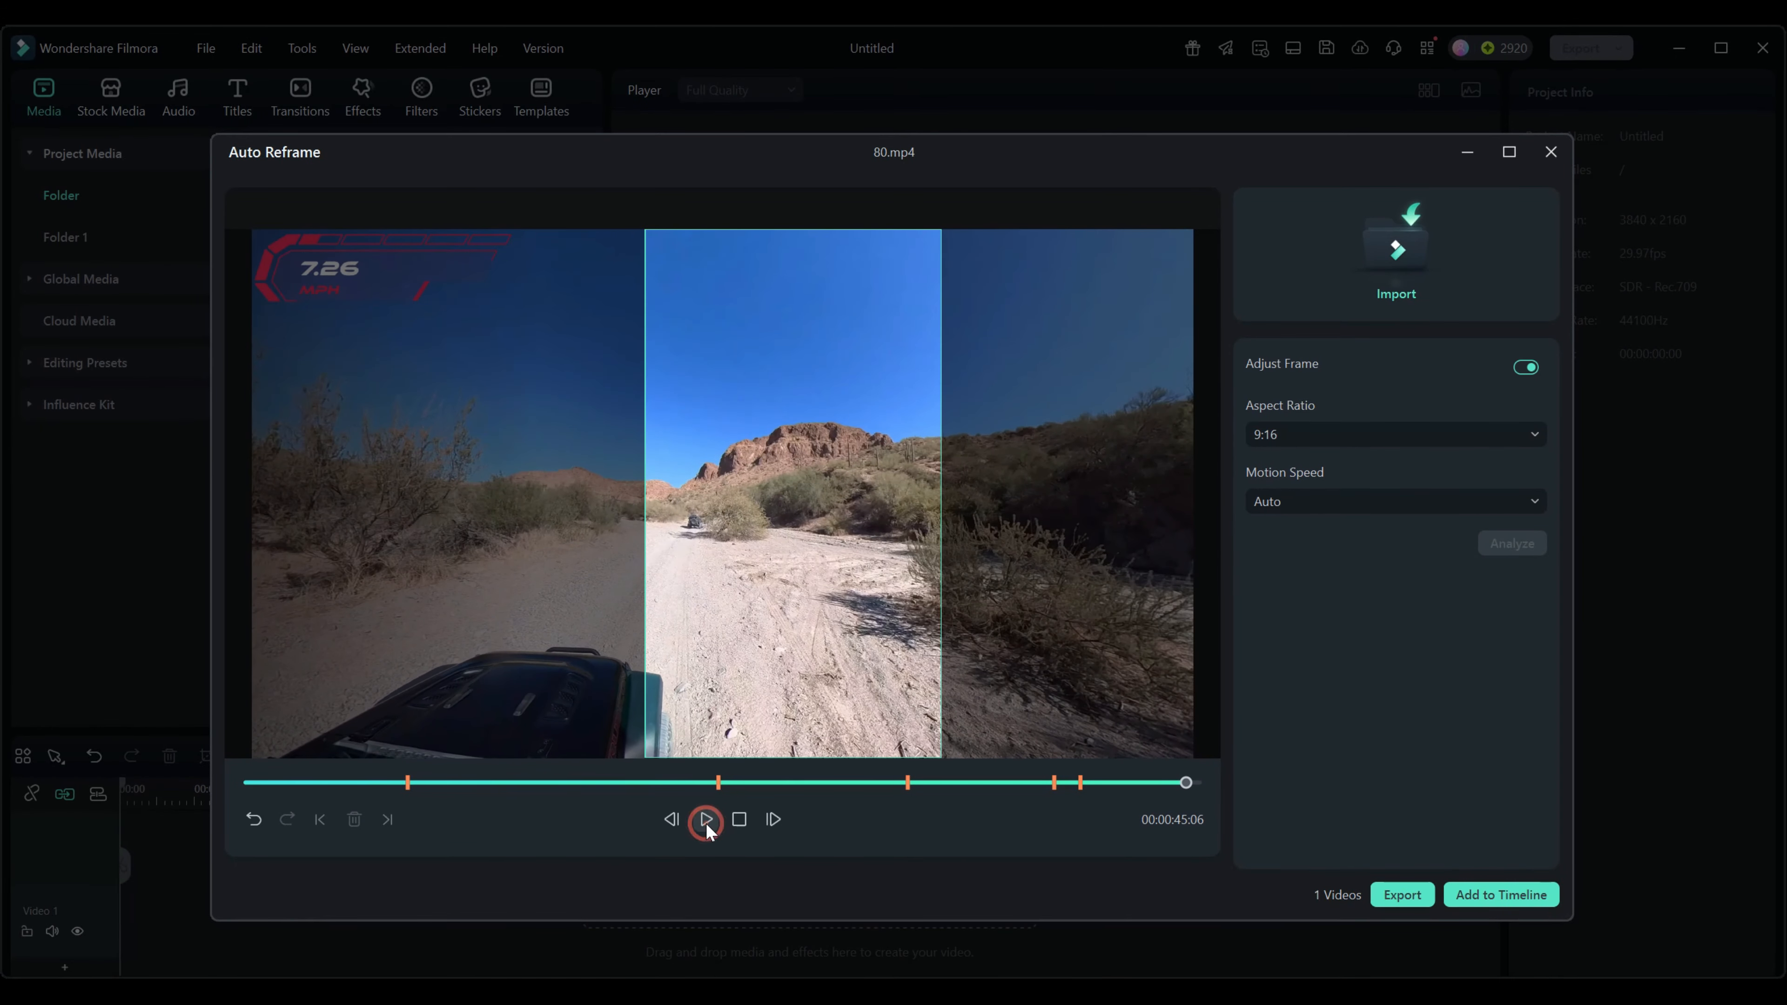
# Add the reframed 80.mp4 to the timeline with project settings matched to 1208x2148 29.97fps, decline proxy creation, and check the clip around 00:00:11:22.
pyautogui.click(1489, 898)
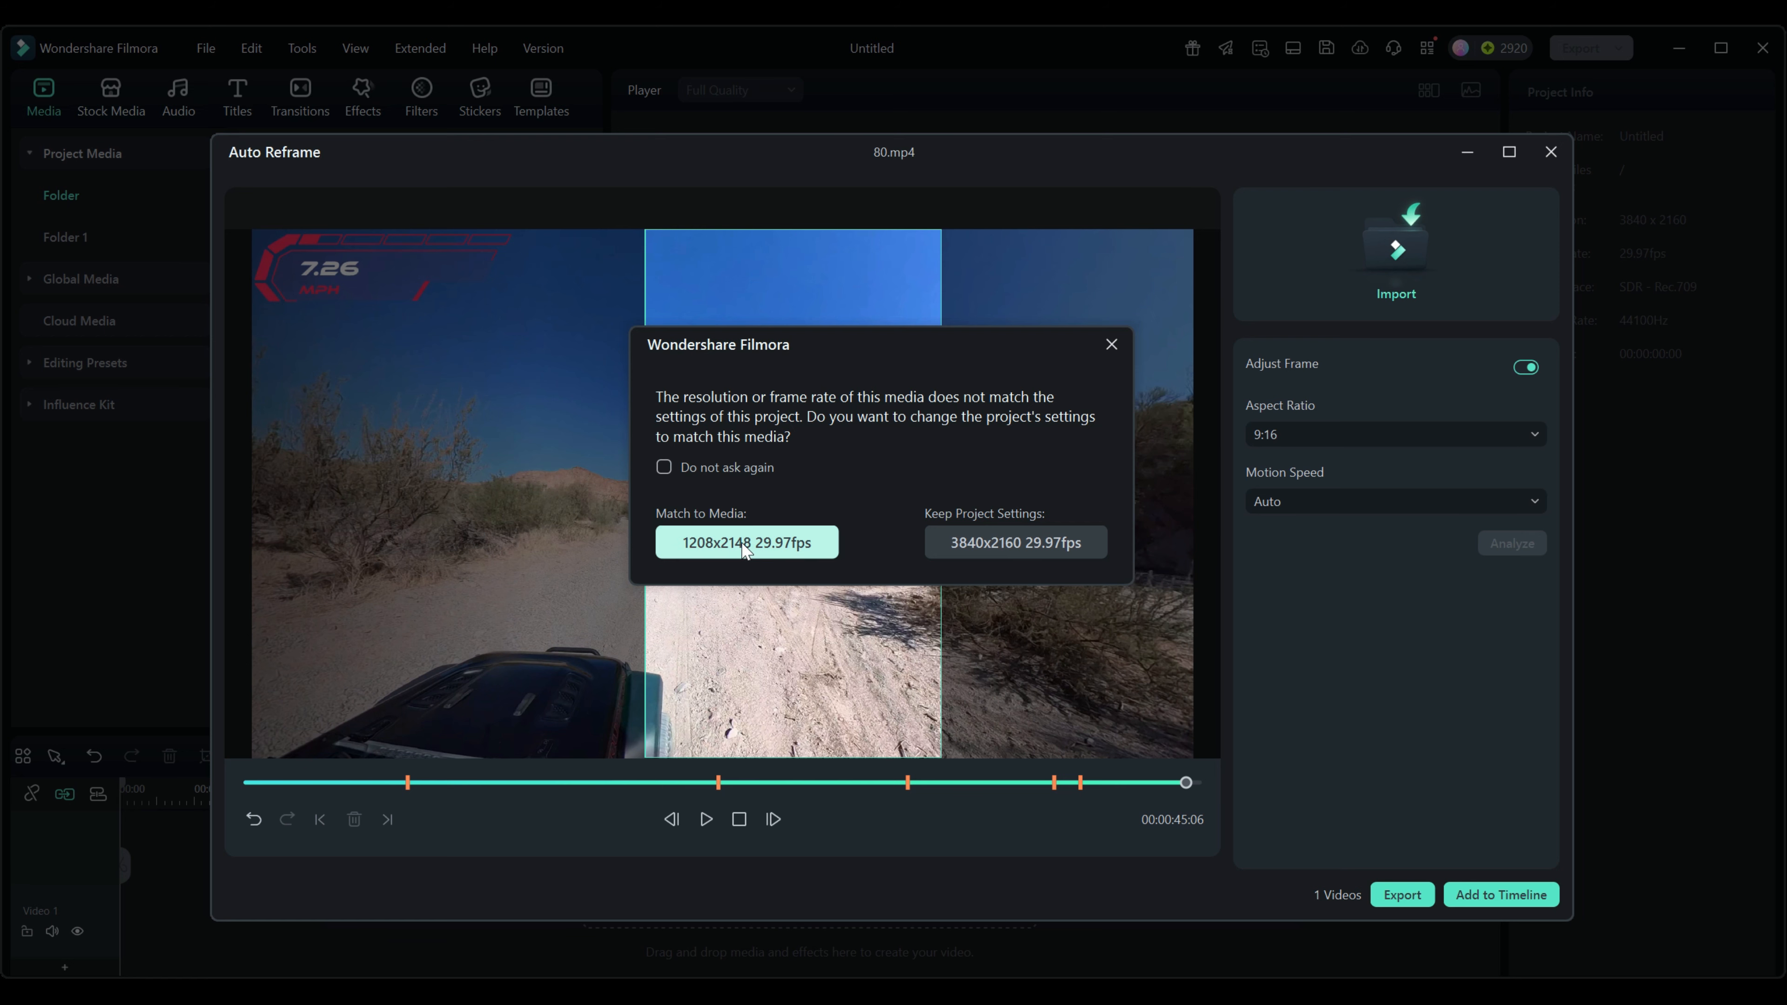
pyautogui.click(712, 552)
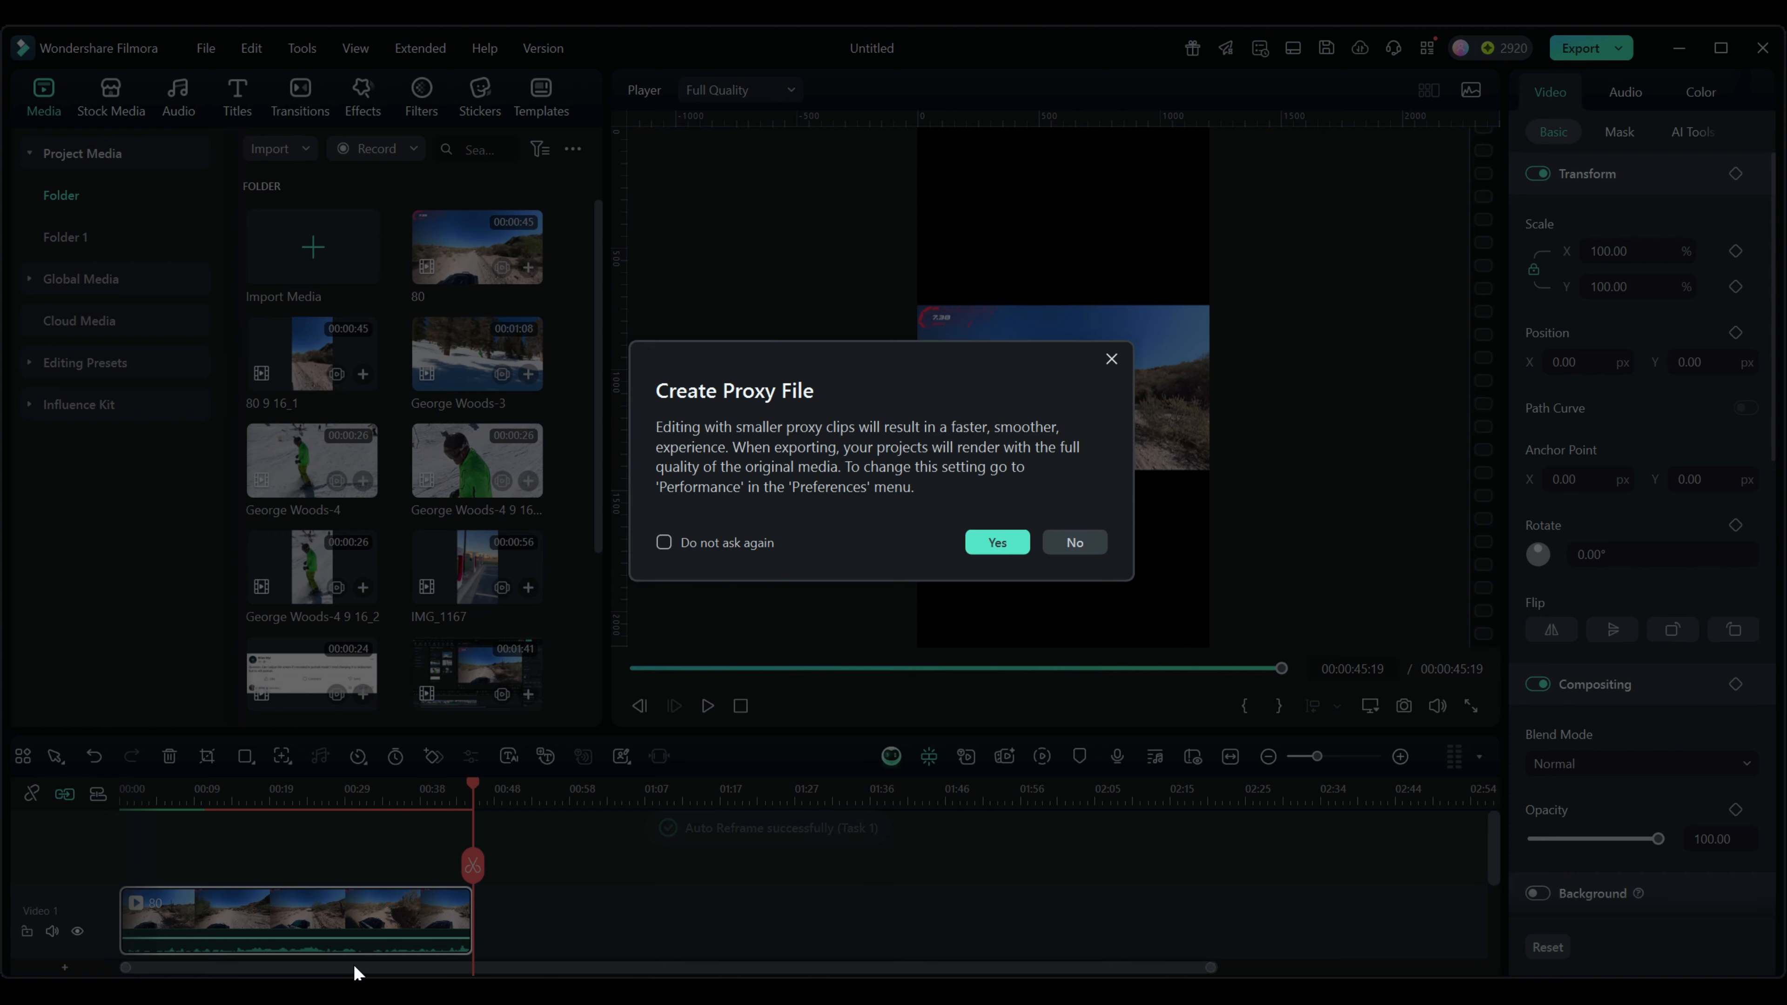
pyautogui.click(1075, 542)
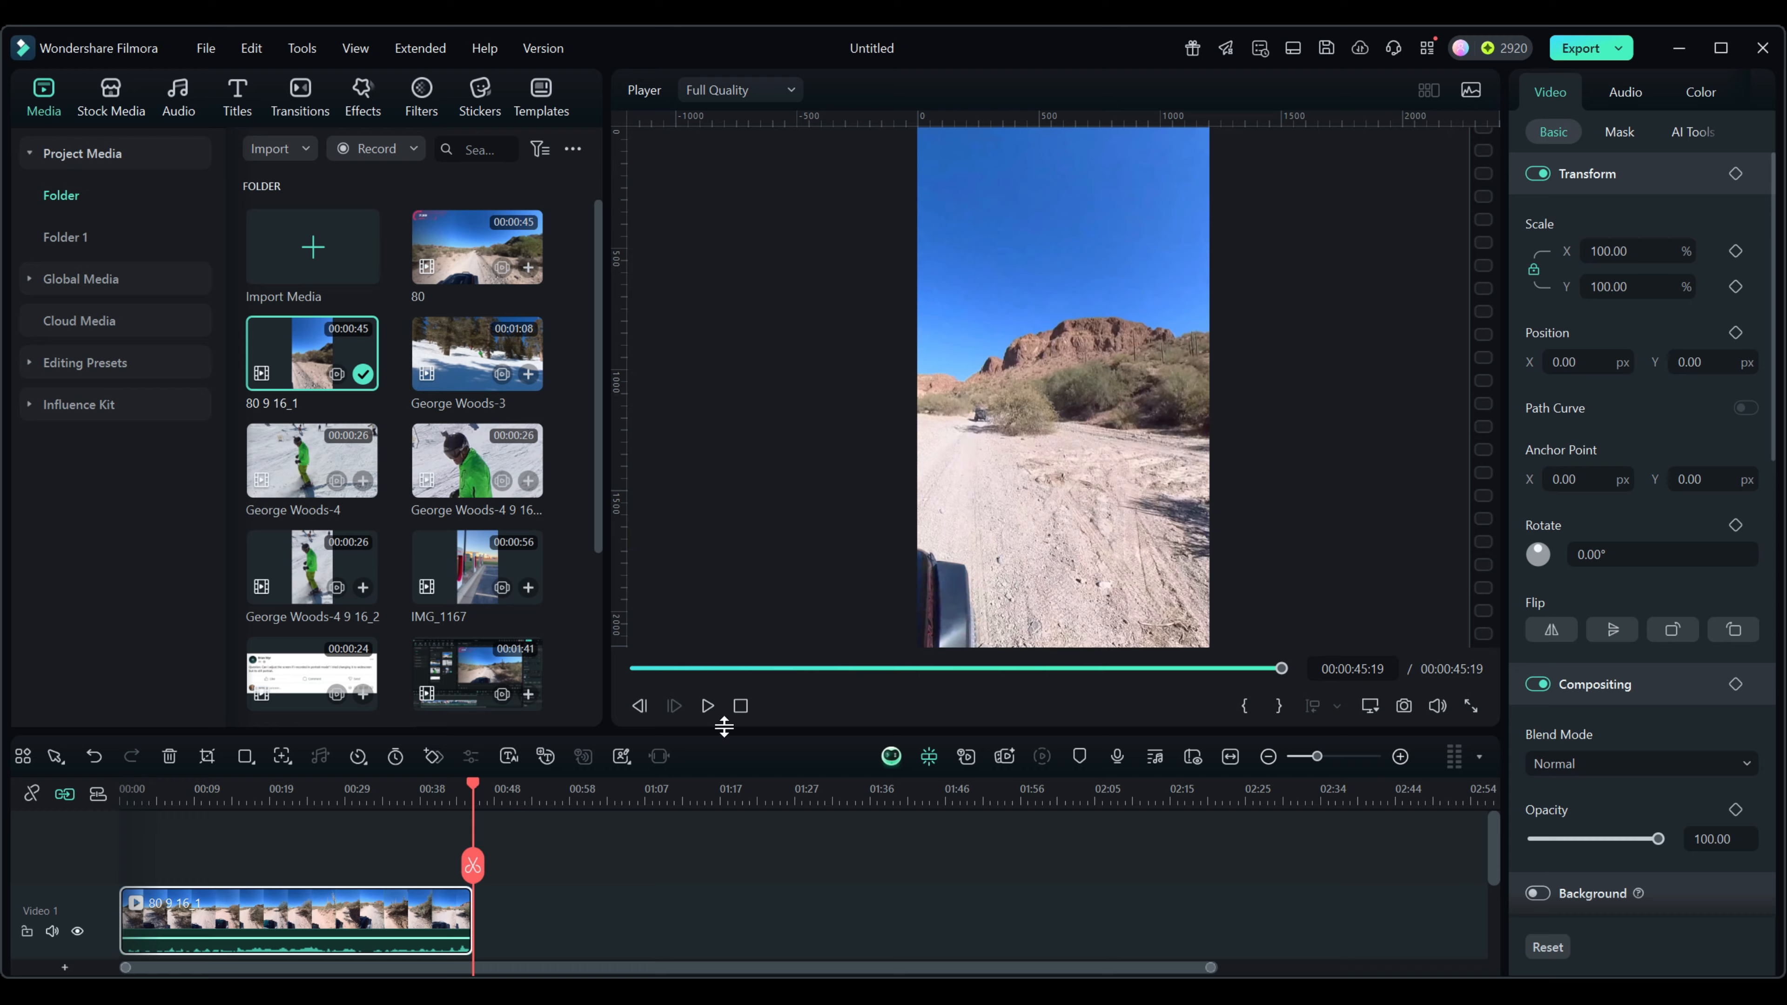
pyautogui.moveTo(470, 787); pyautogui.dragTo(211, 817)
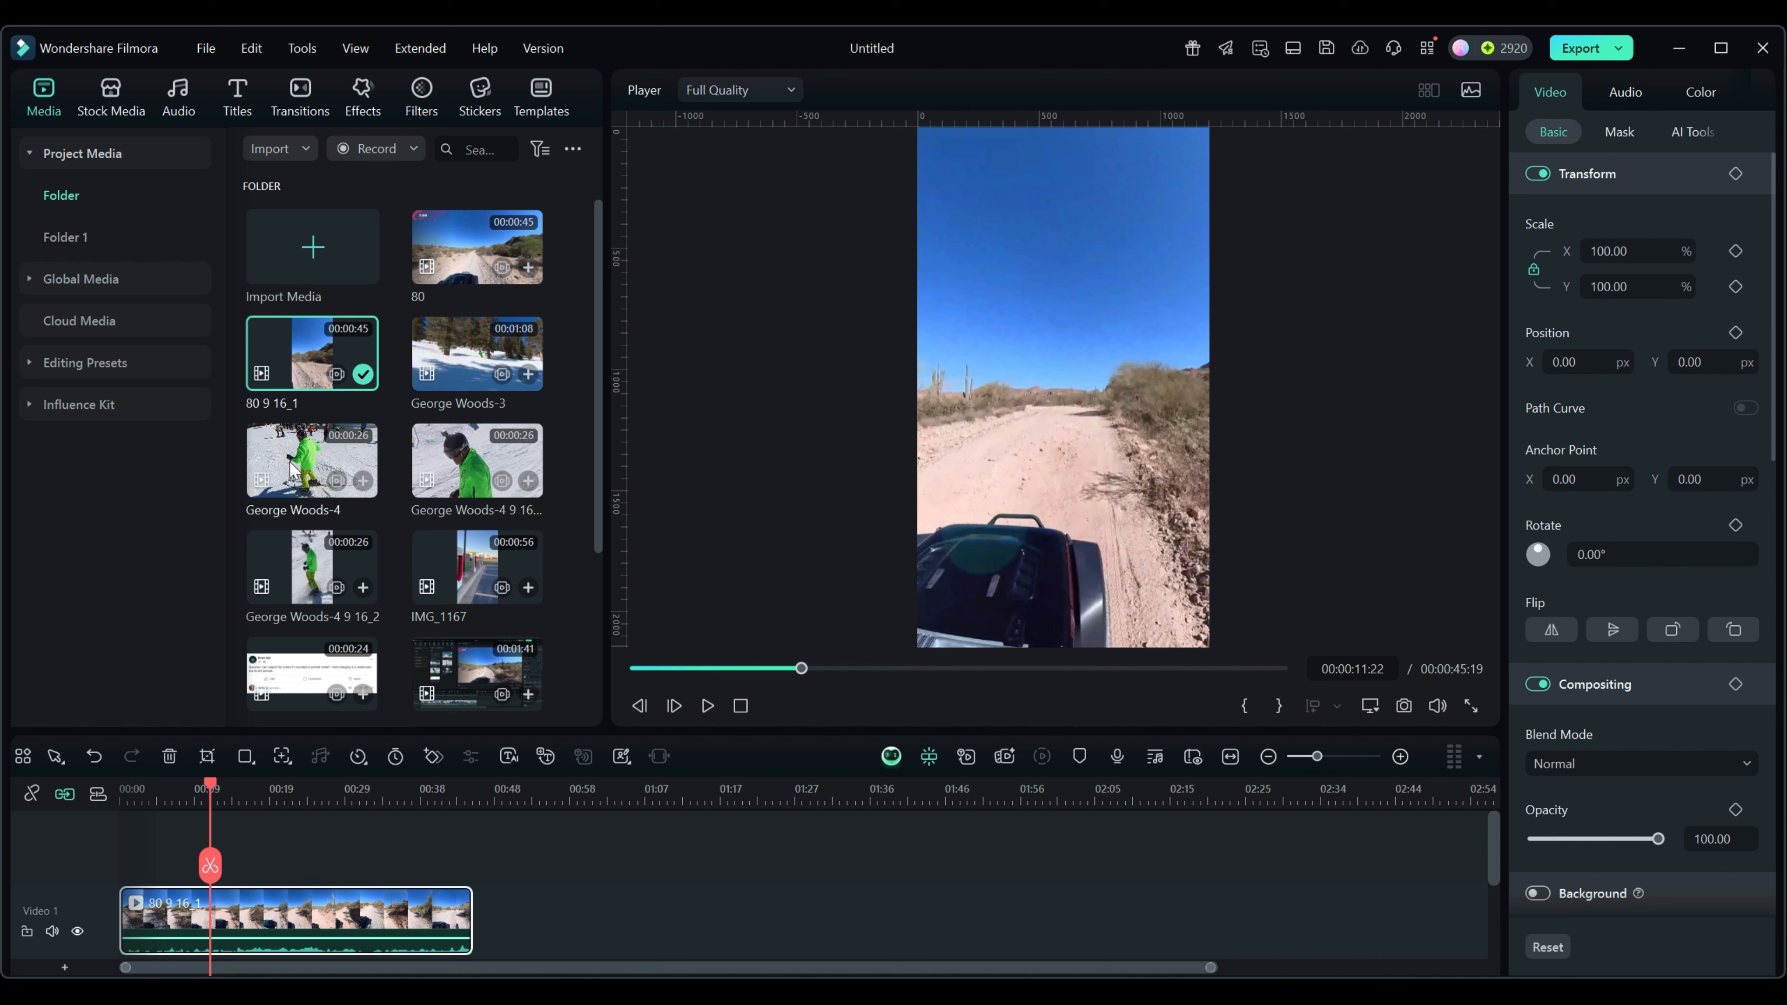
# Analyze the original 00:01:08 skier clip with Auto Reframe at 9:16 aspect ratio and Auto motion speed.
pyautogui.rightClick(459, 364)
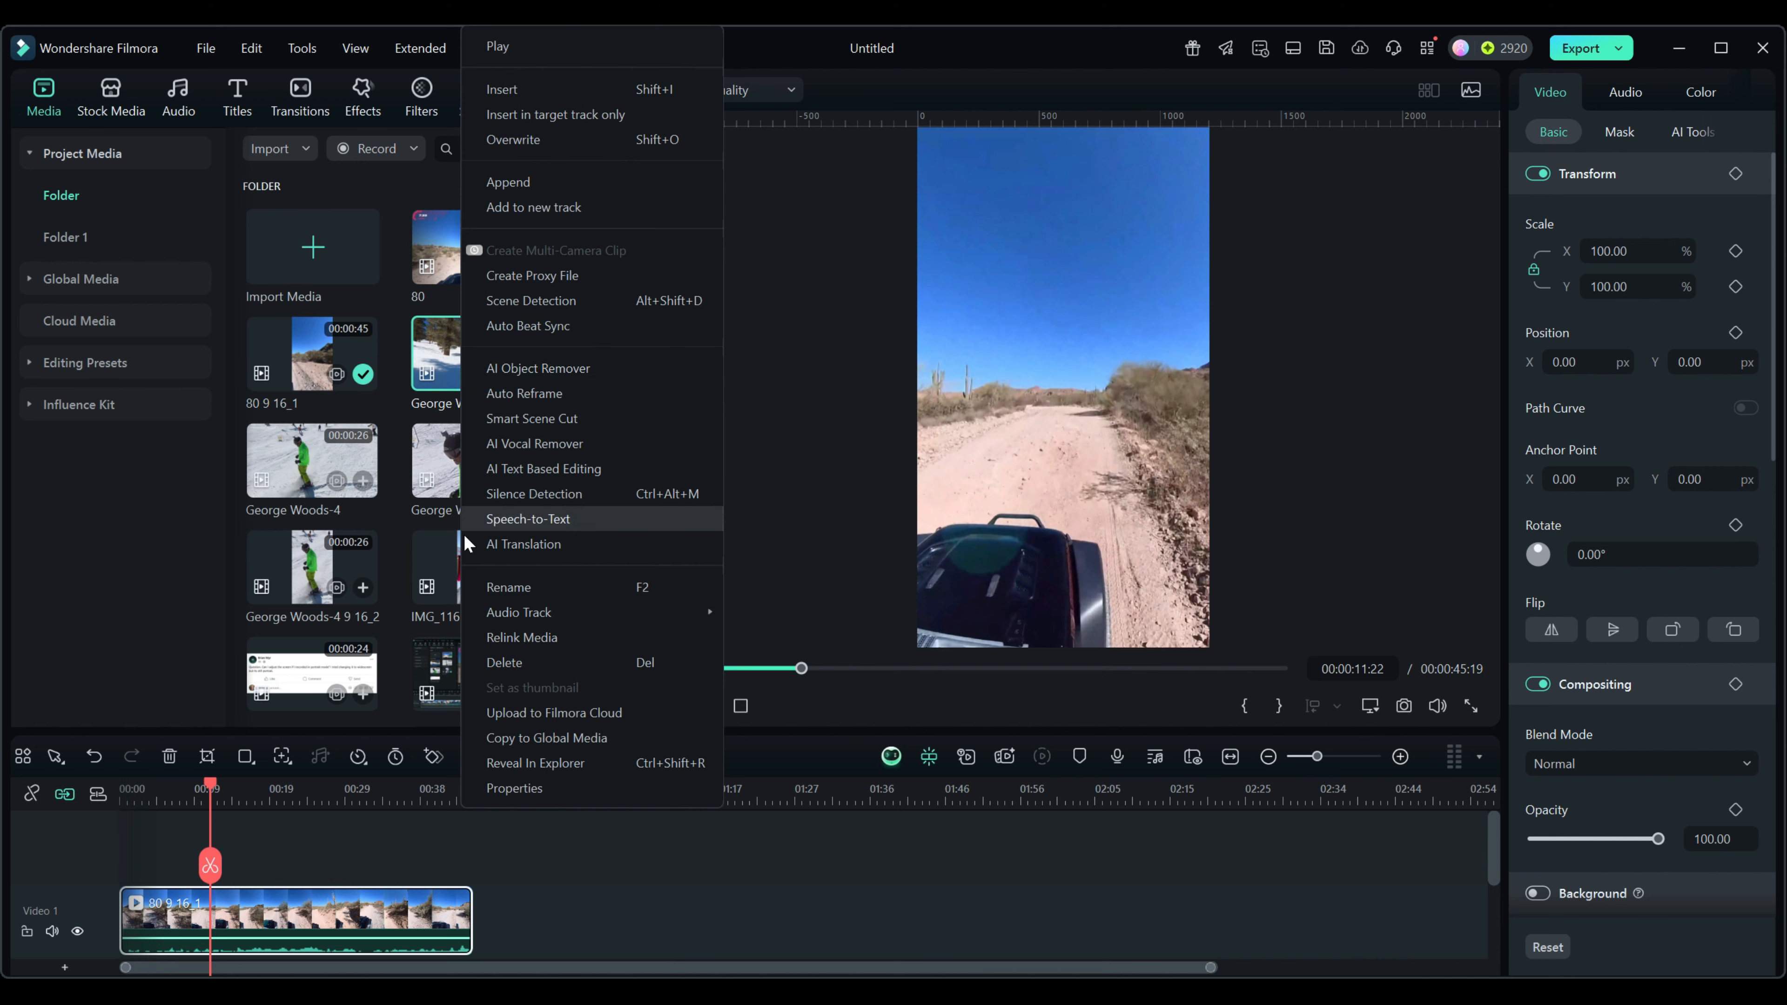
pyautogui.click(505, 393)
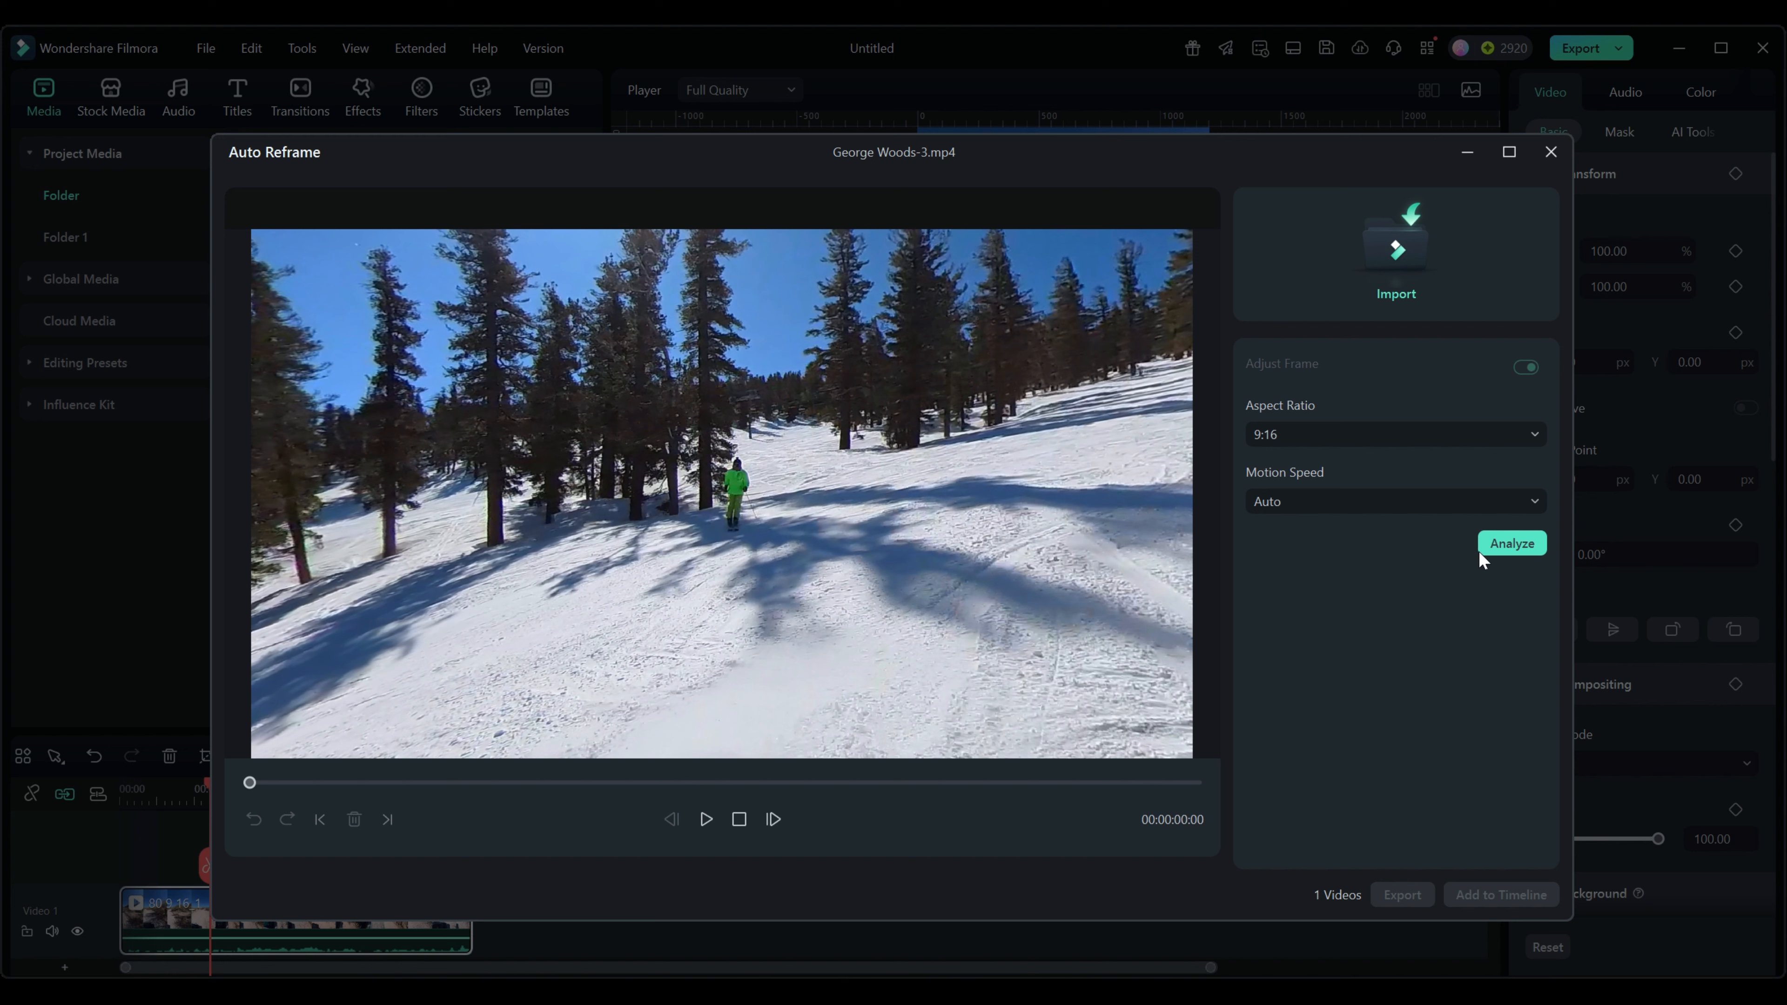
pyautogui.click(1513, 544)
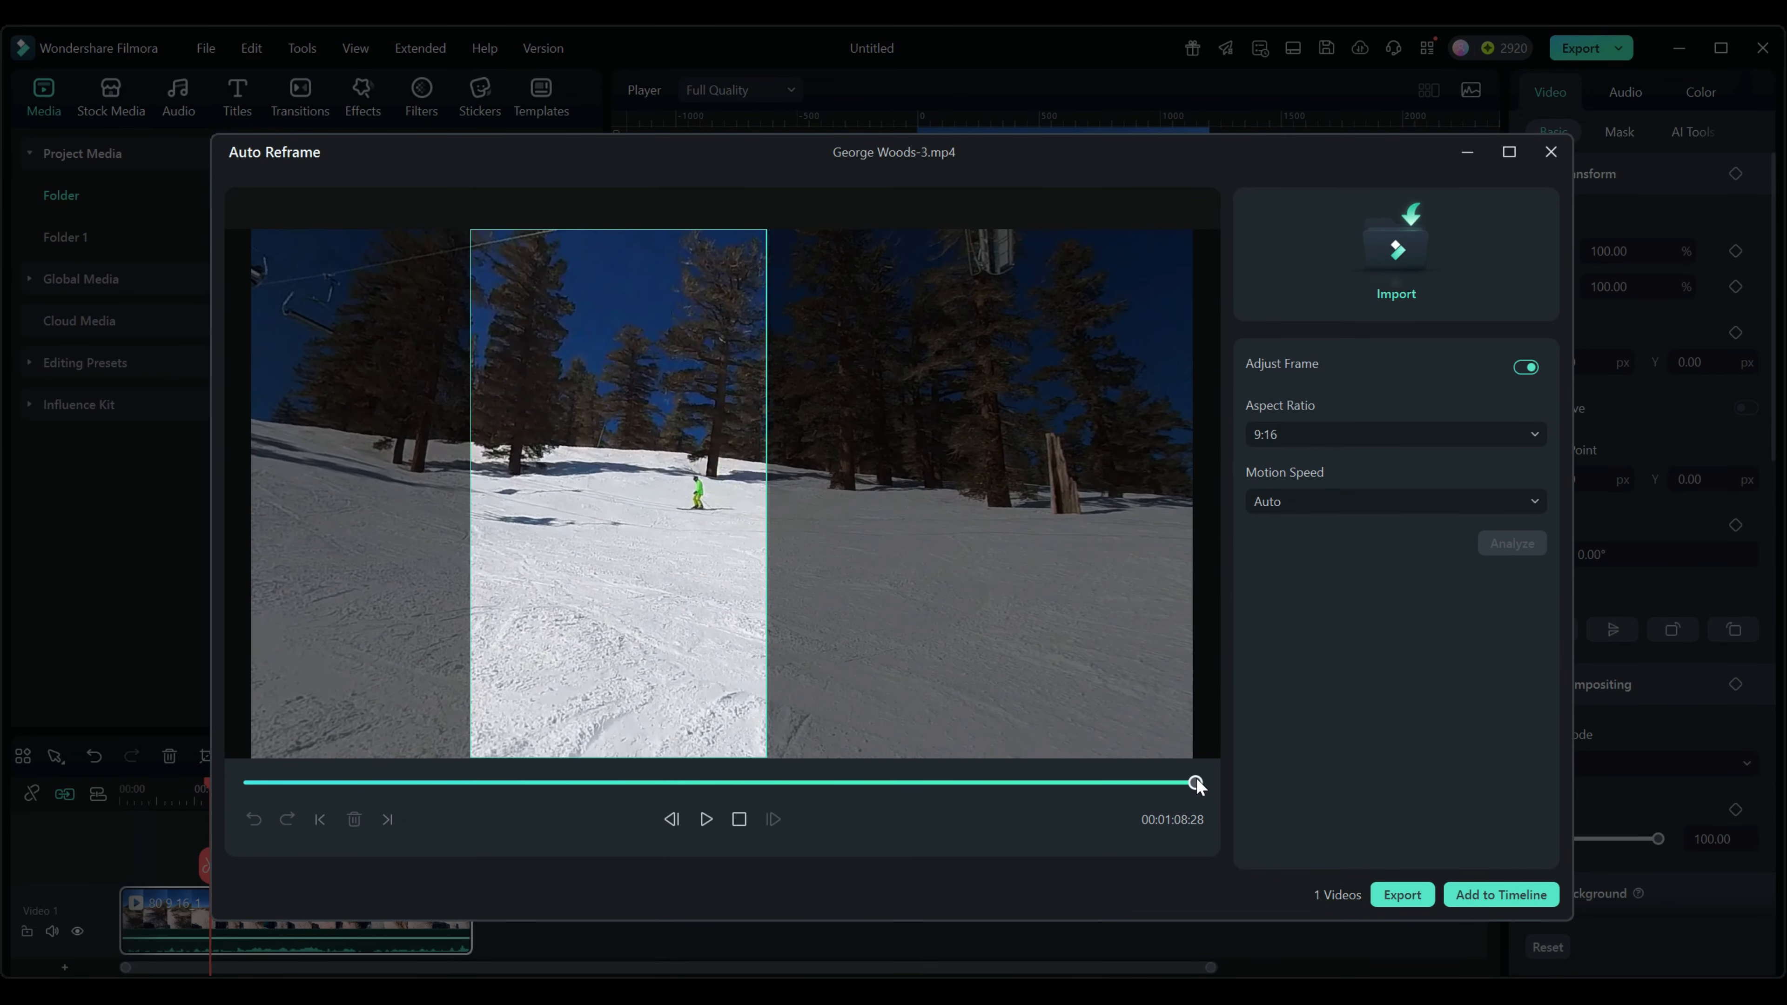
# Shift the crop frame right to include the skier at 00:01:07:21, 00:00:55:08 and 00:00:54:22.
pyautogui.moveTo(1194, 783); pyautogui.dragTo(1179, 787)
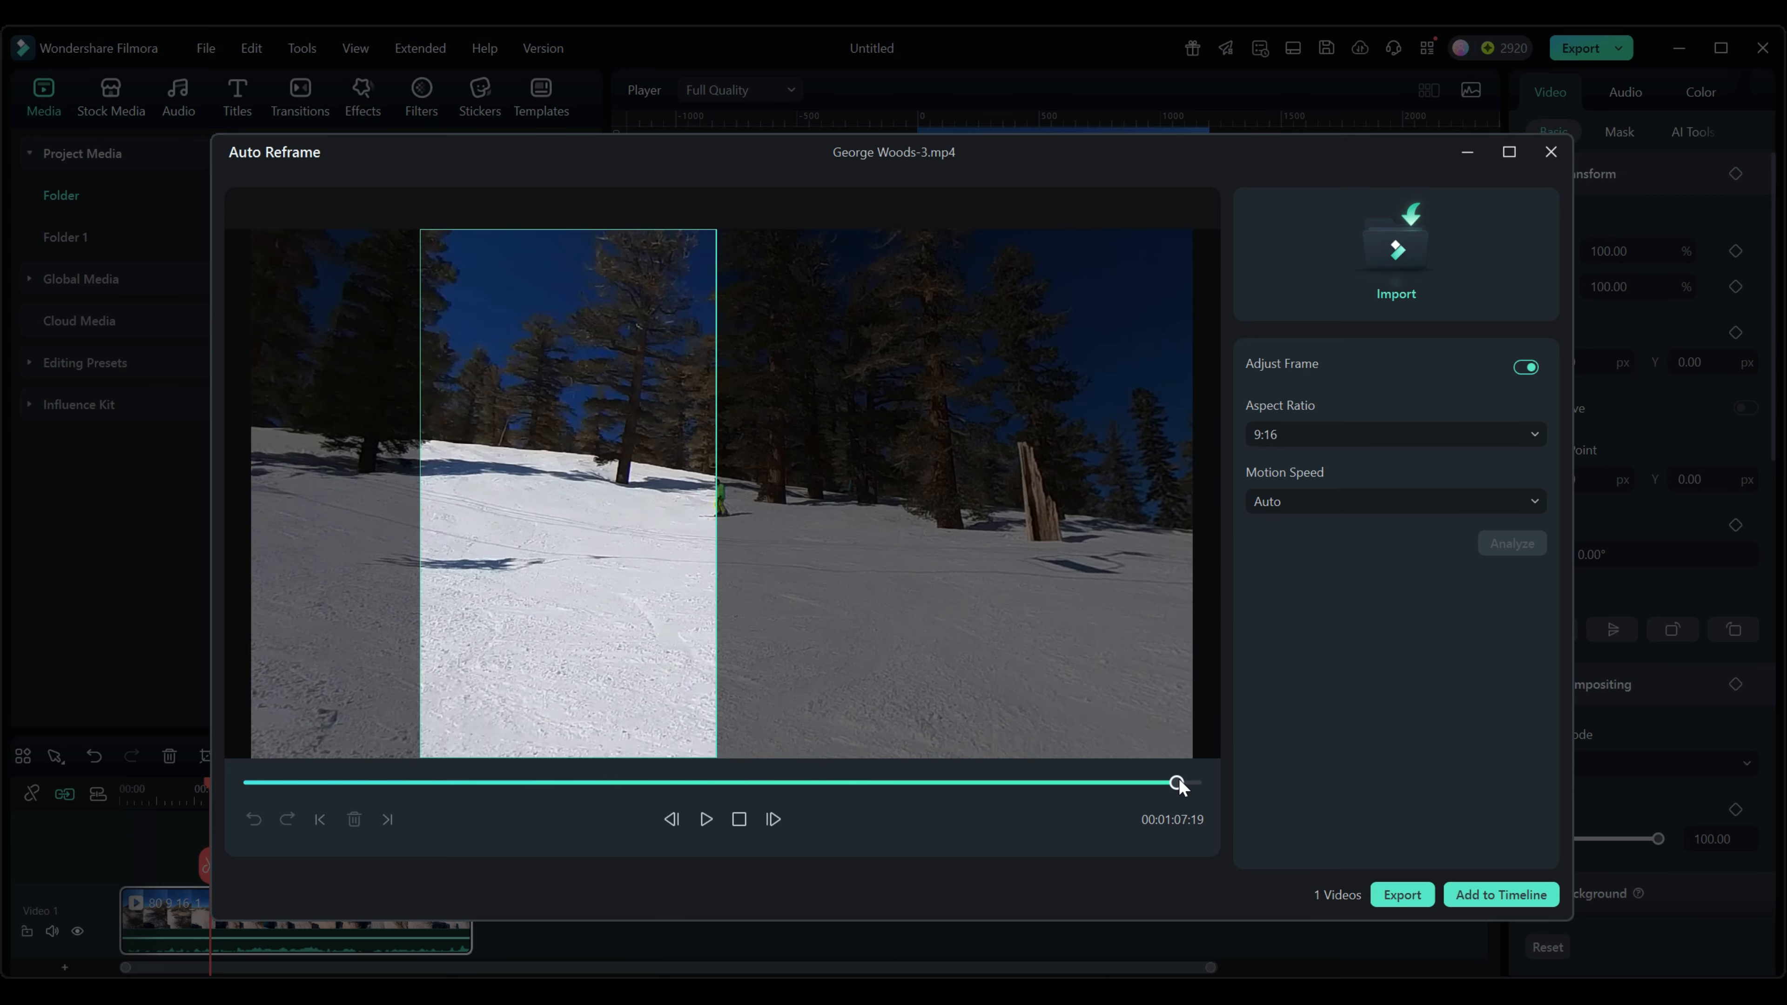
pyautogui.moveTo(648, 605); pyautogui.dragTo(695, 605)
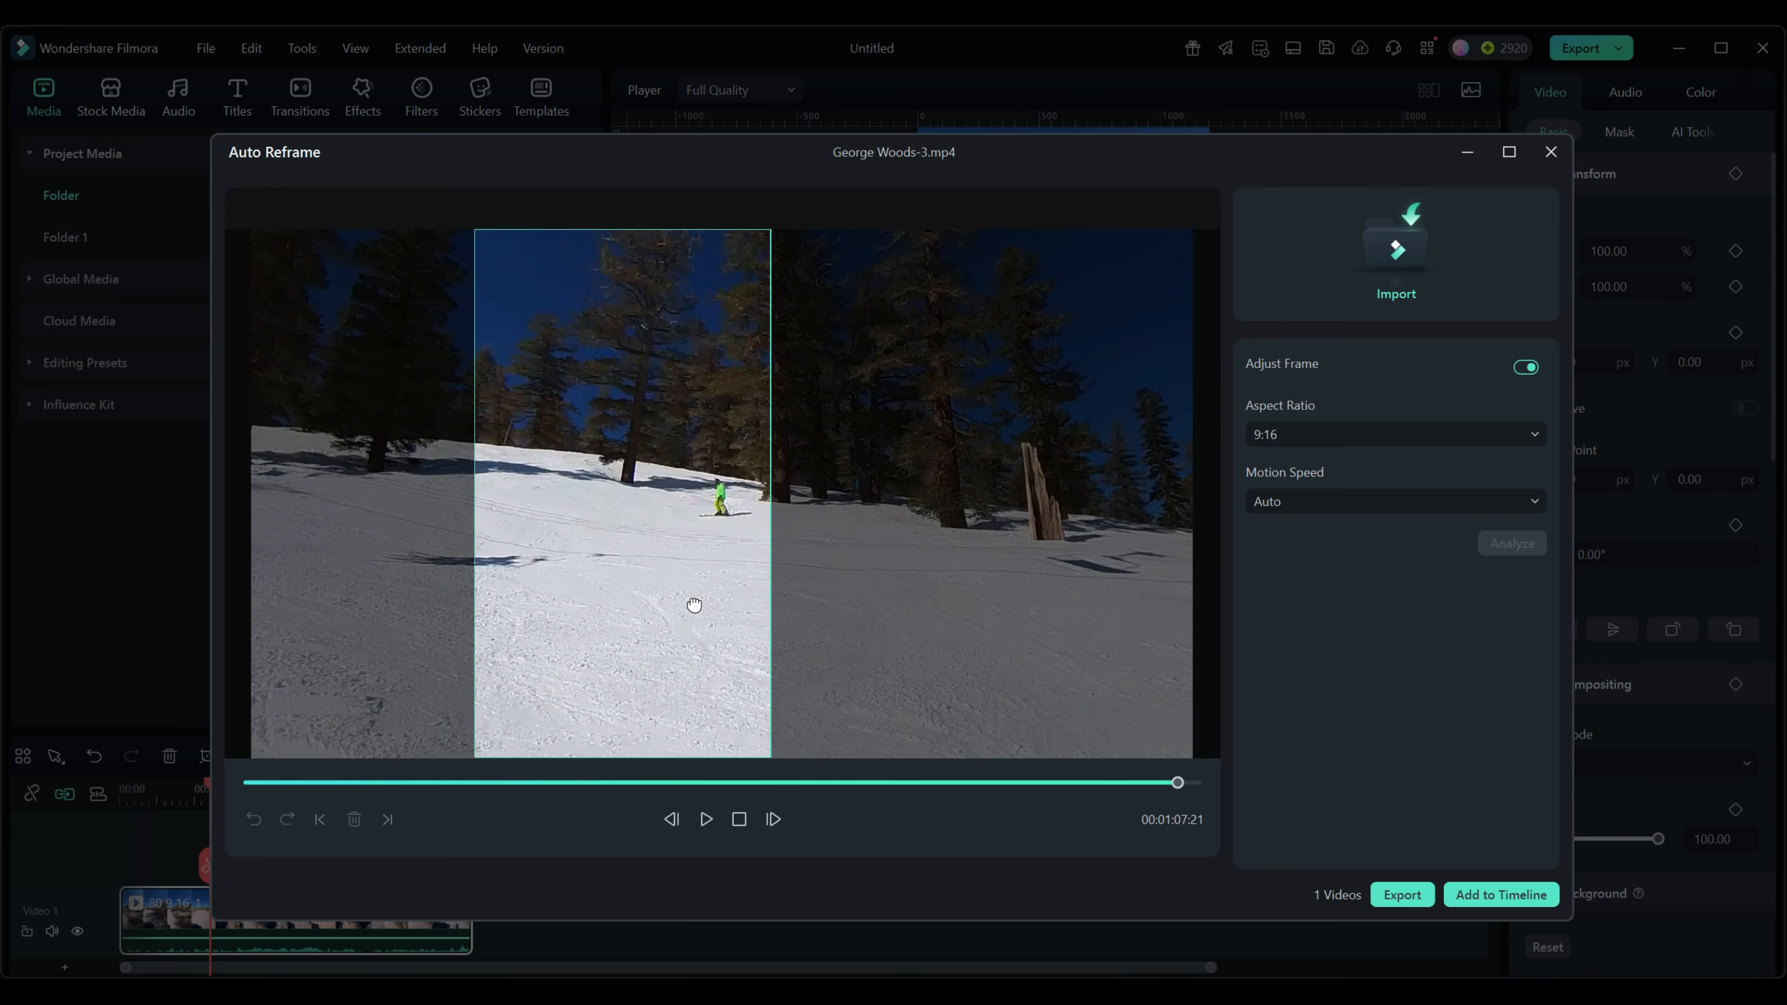
pyautogui.moveTo(1178, 787); pyautogui.dragTo(1010, 787)
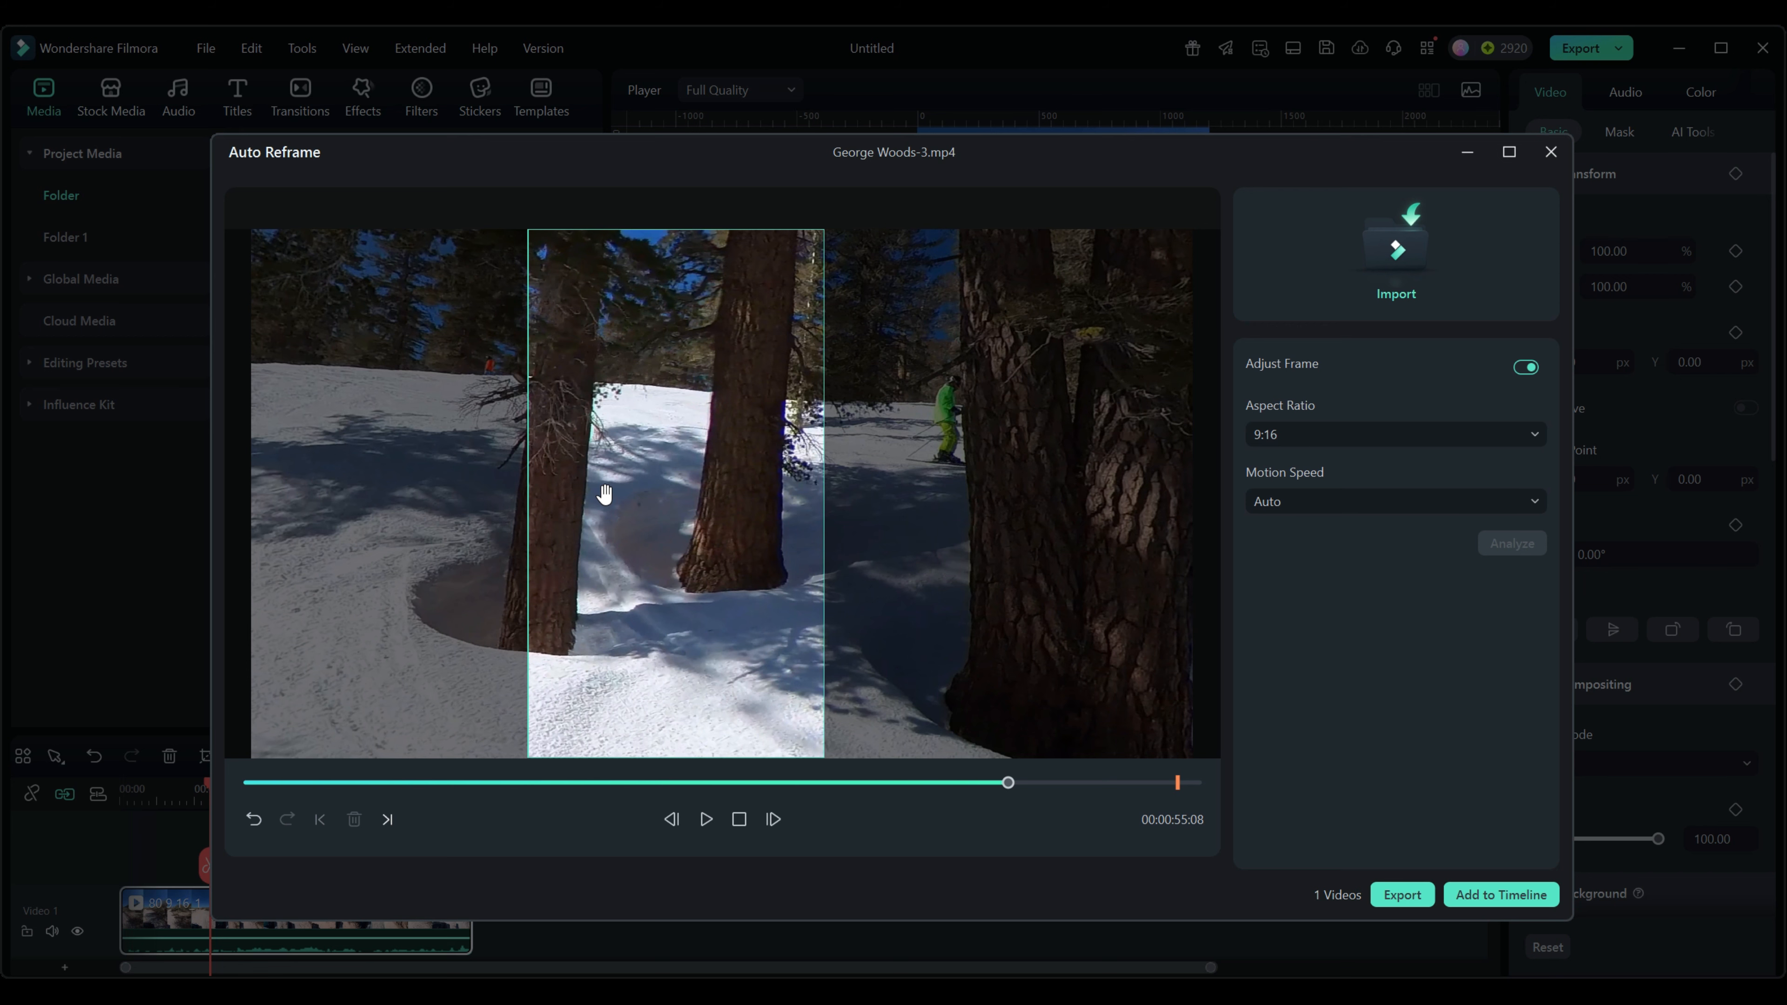
pyautogui.moveTo(604, 494); pyautogui.dragTo(826, 485)
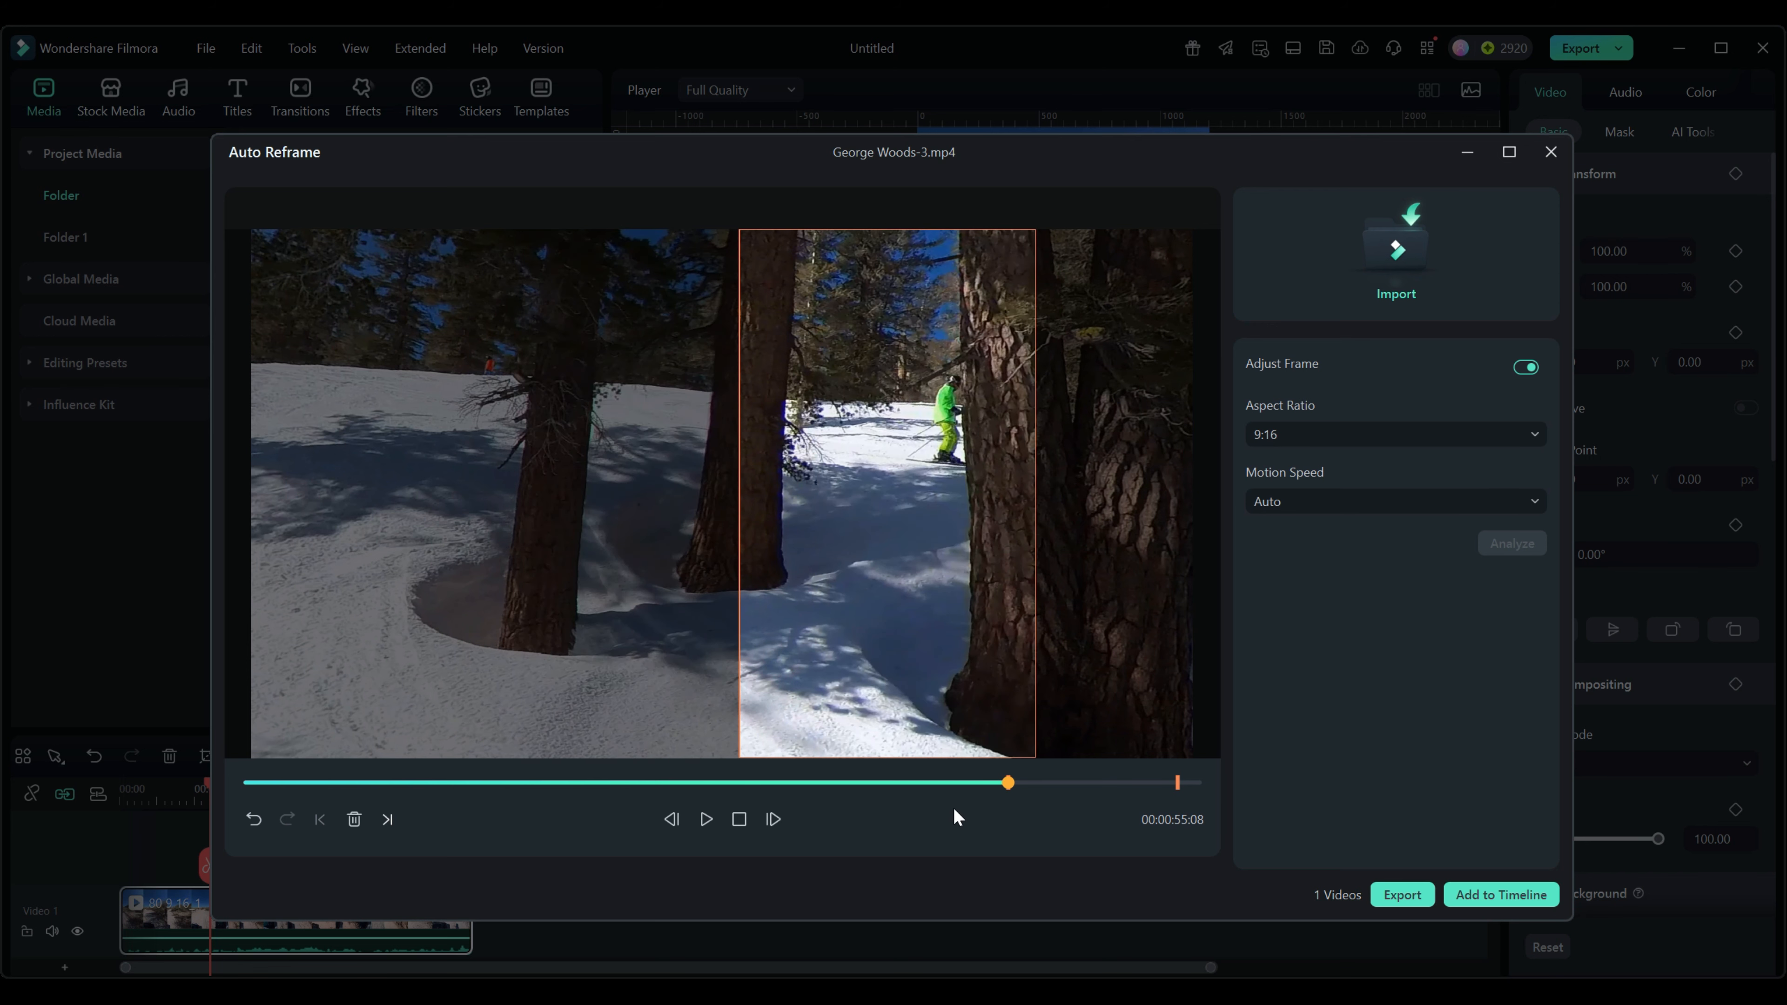
pyautogui.moveTo(1010, 792); pyautogui.dragTo(1004, 793)
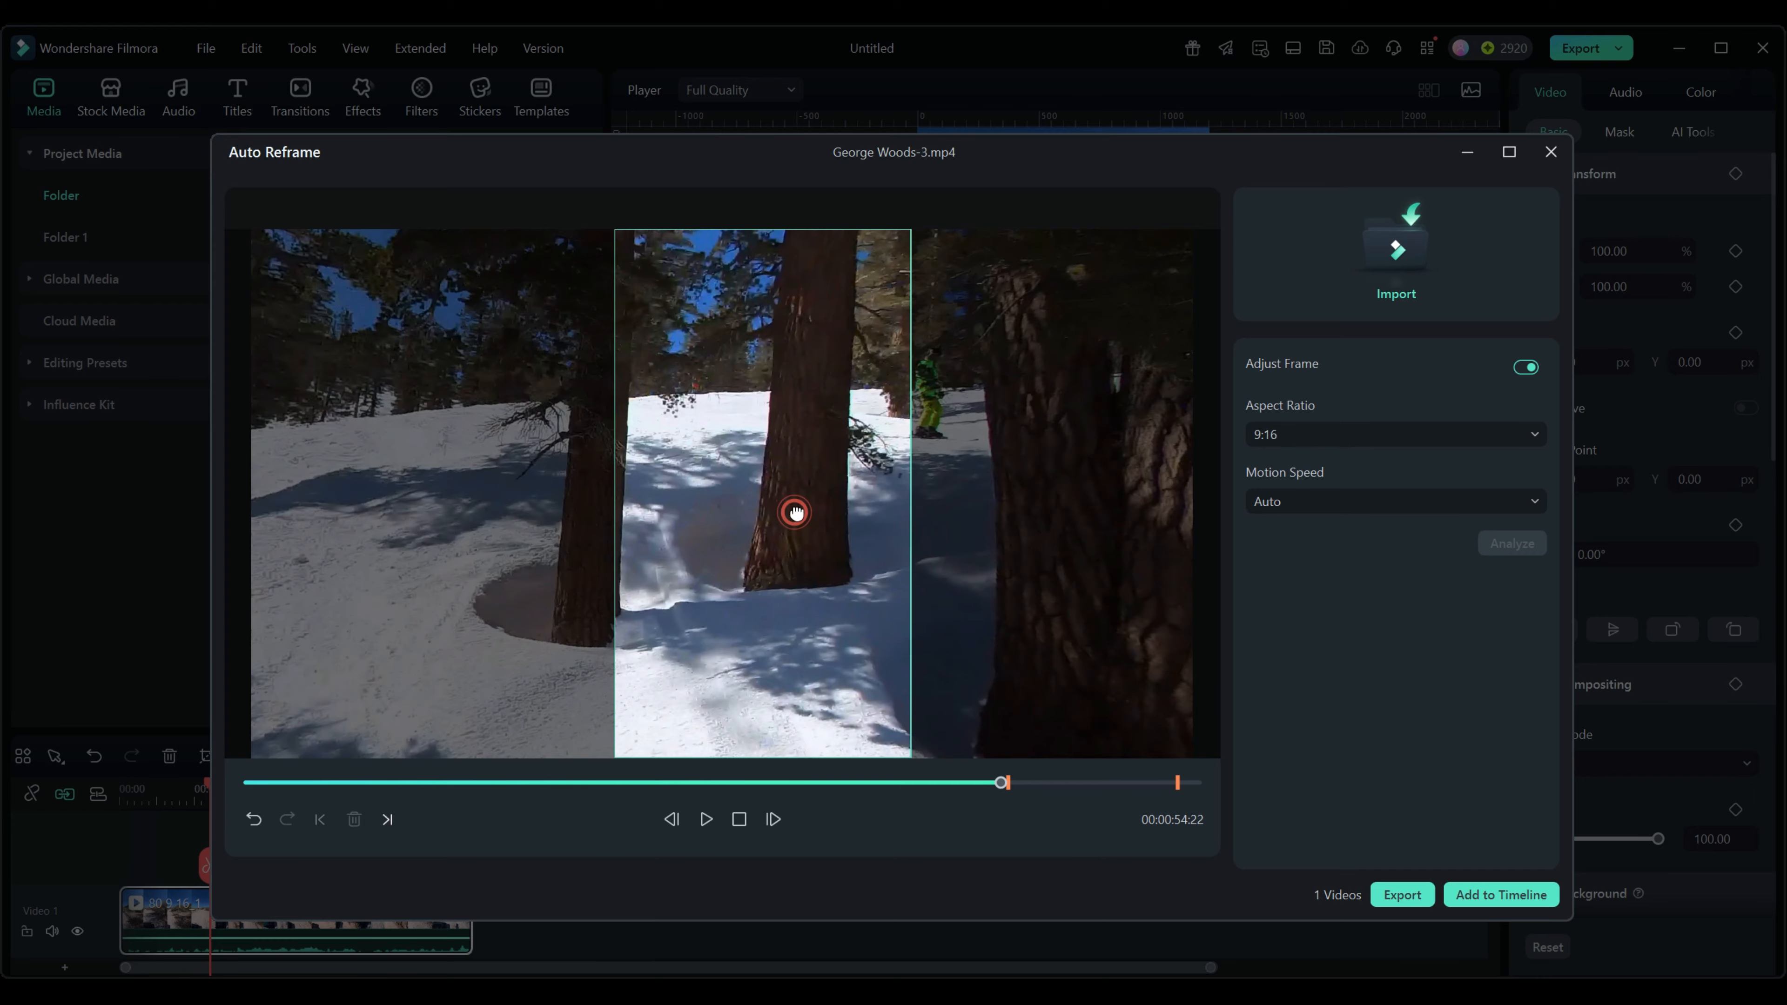
pyautogui.moveTo(795, 512); pyautogui.dragTo(873, 508)
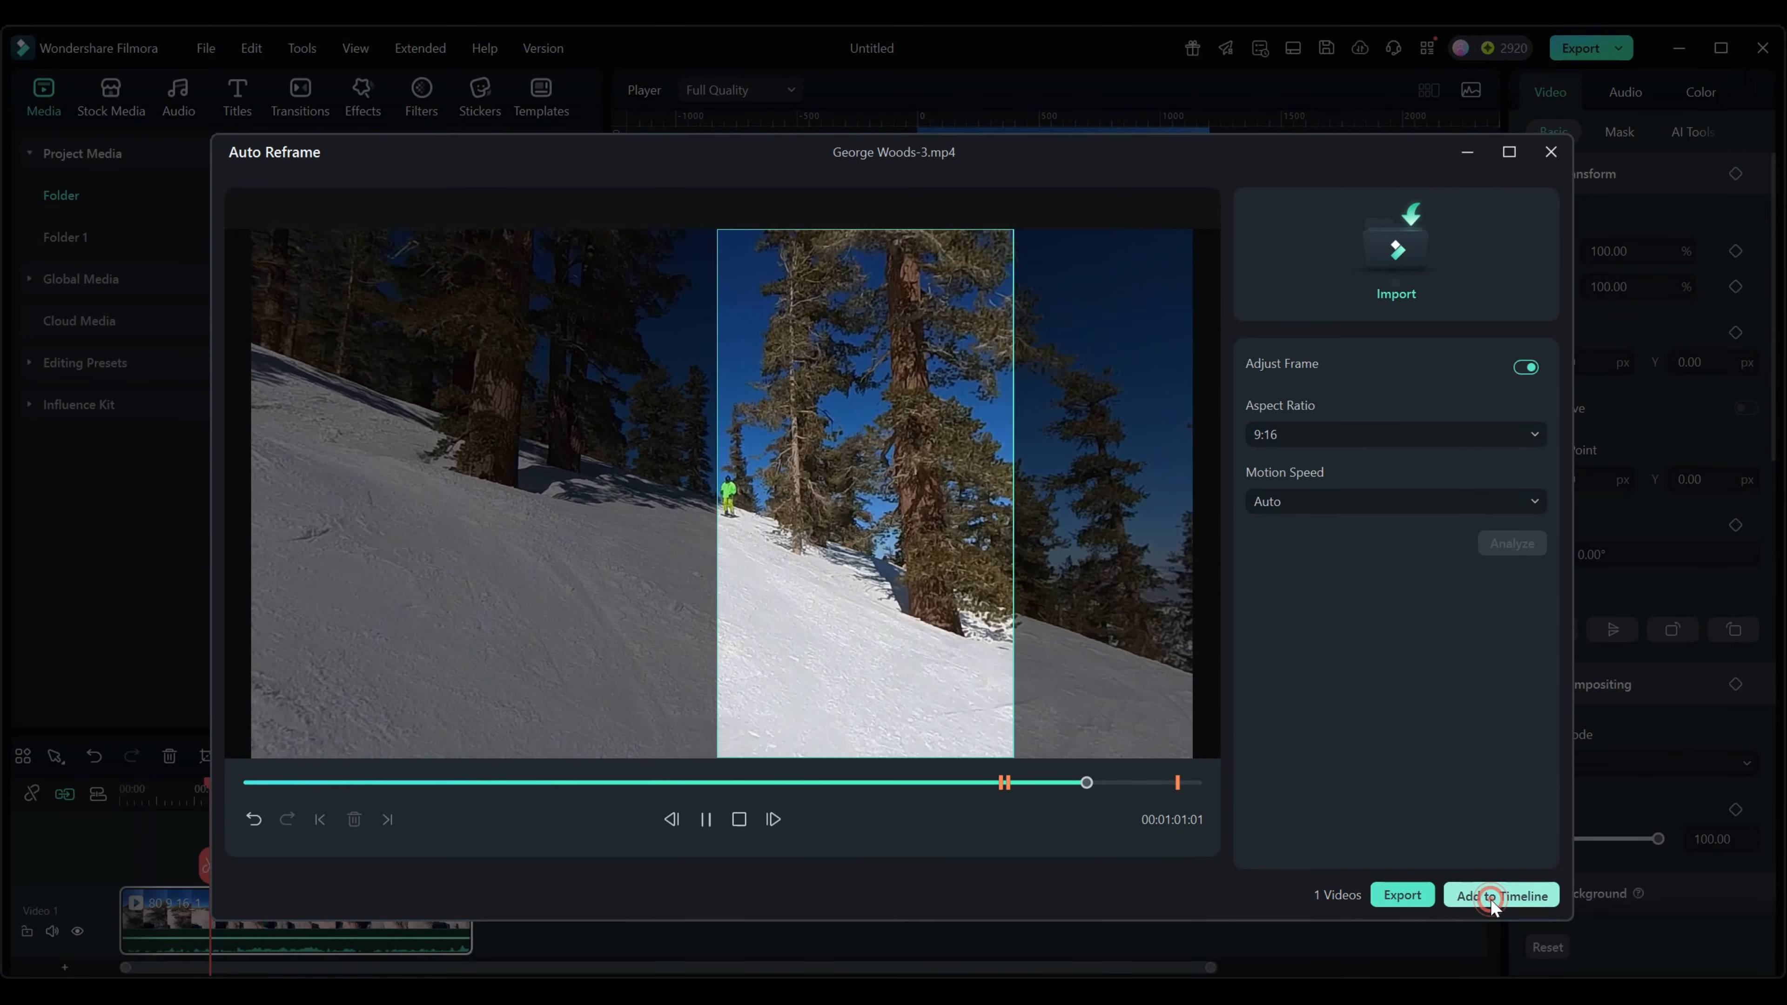
# Add the reframed skier clip to the timeline keeping project settings 1208x2148 29.97fps, decline proxy creation, and check it around 00:00:55:24.
pyautogui.click(1474, 894)
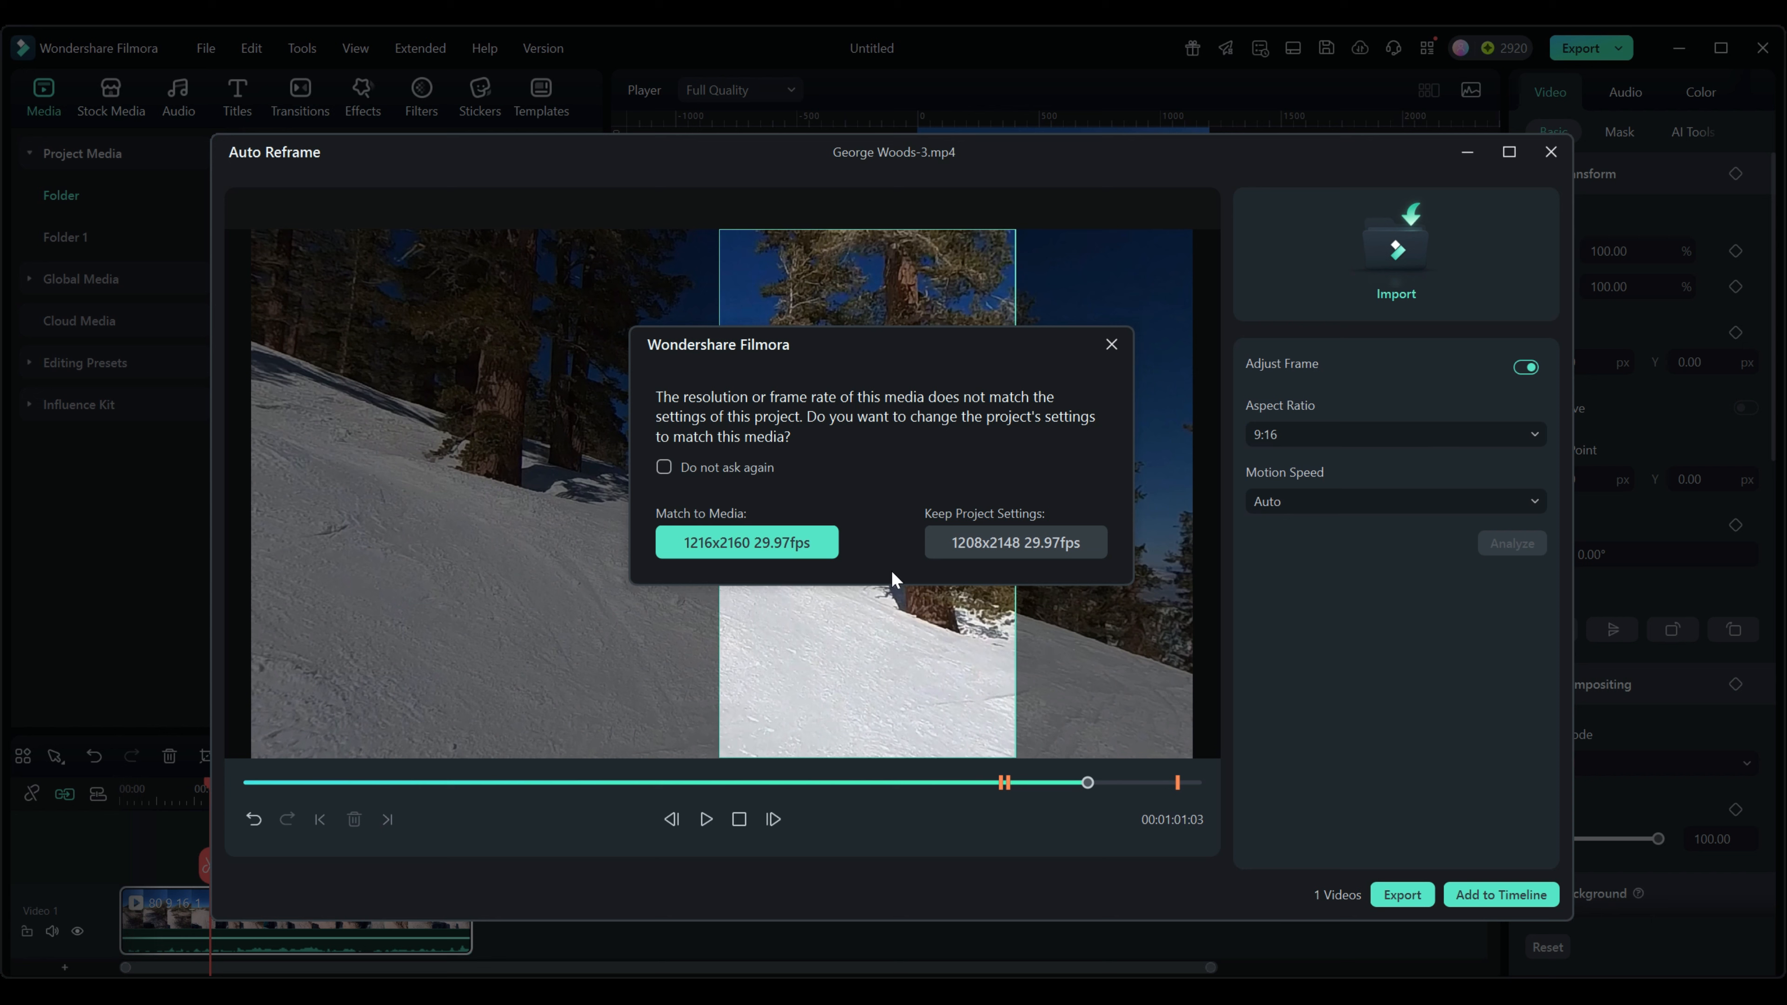
pyautogui.click(983, 543)
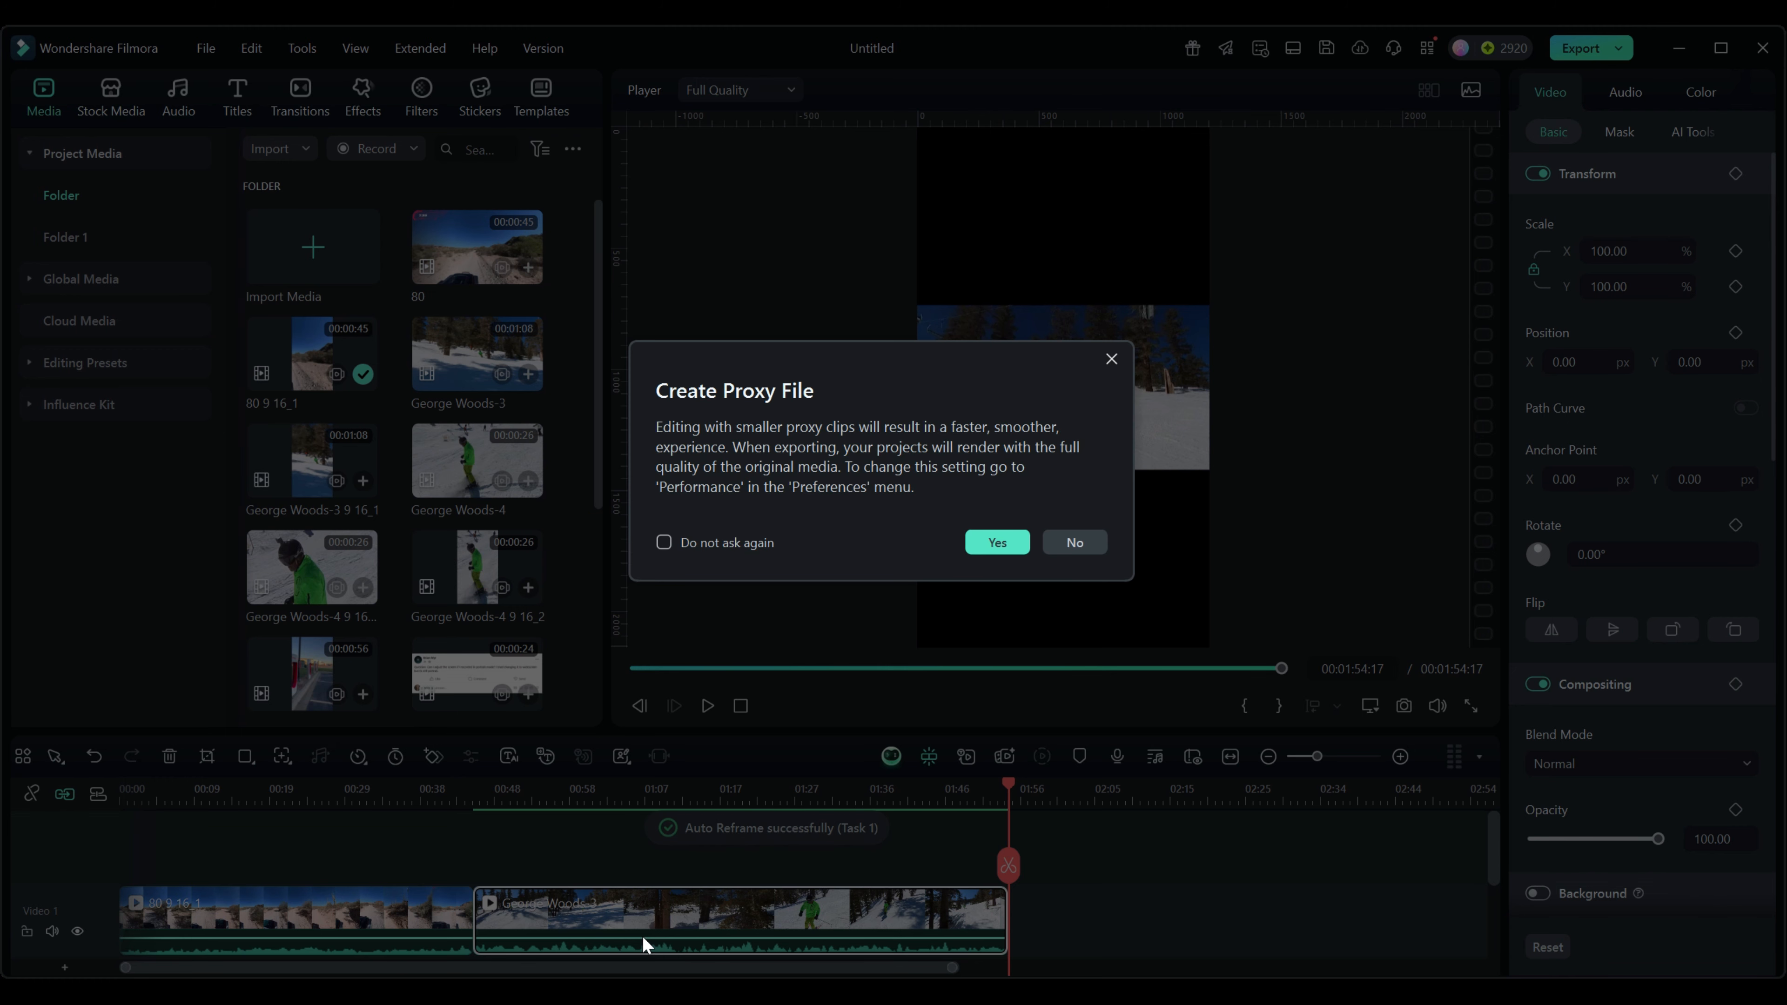
pyautogui.click(1074, 542)
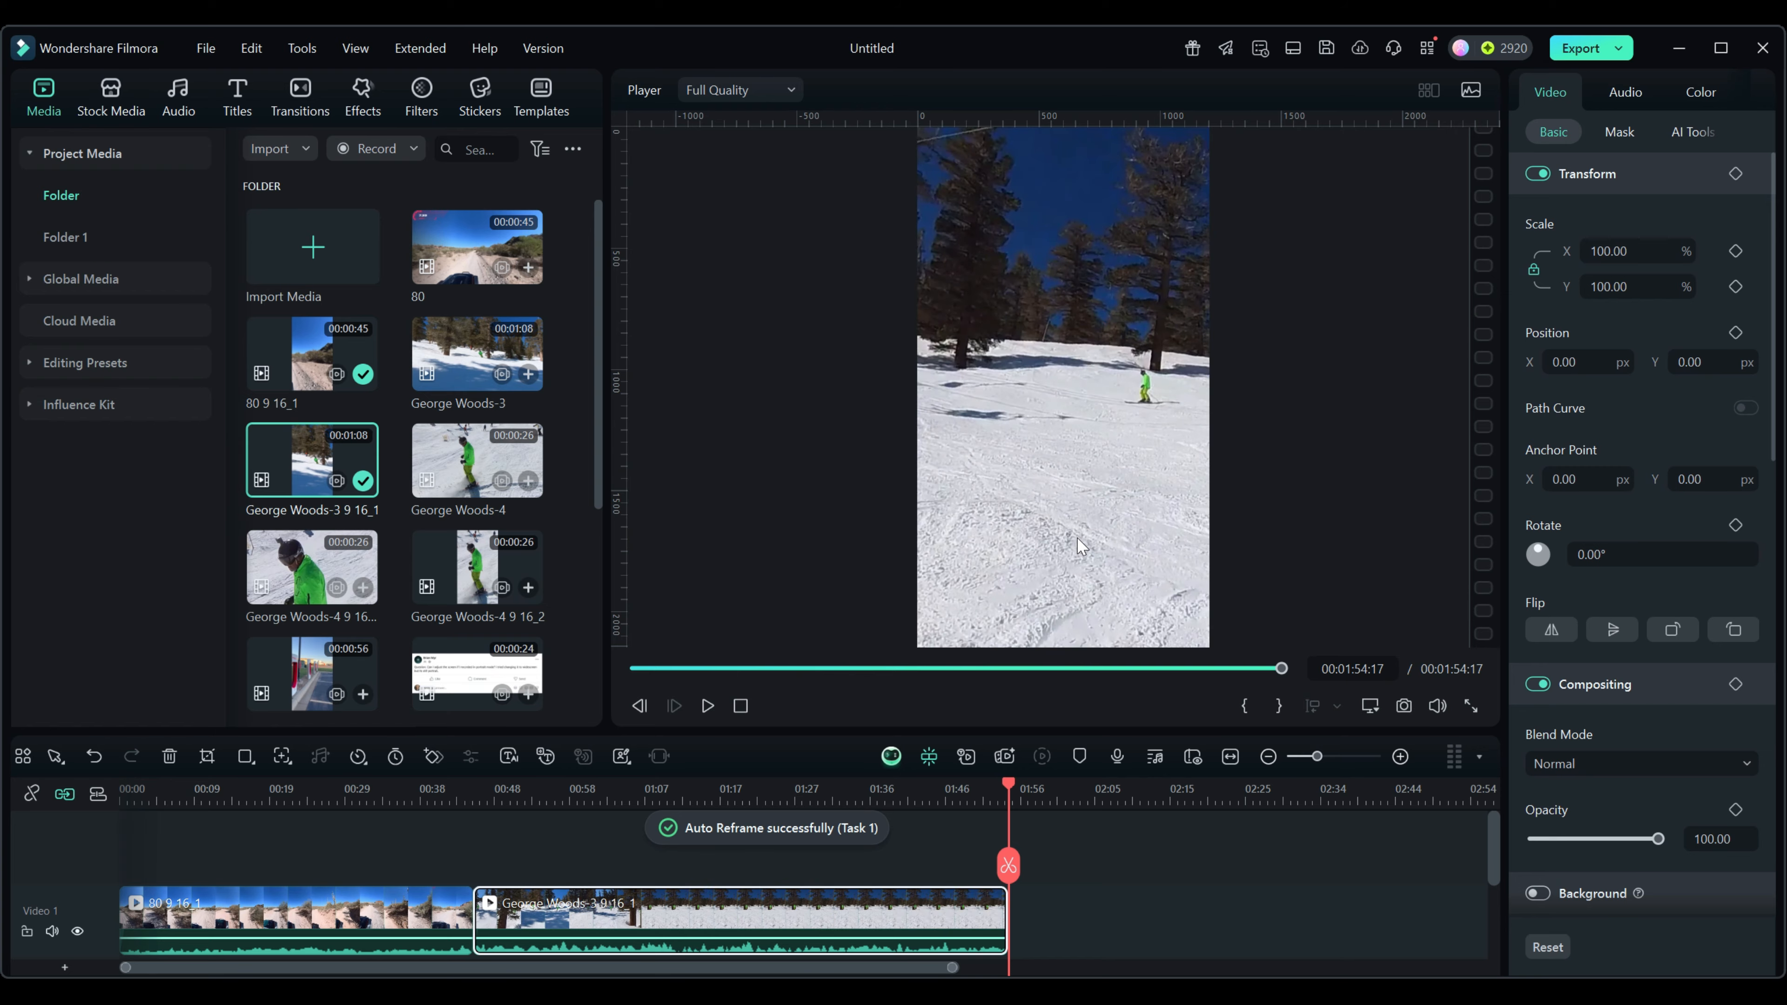
pyautogui.rightClick(1076, 542)
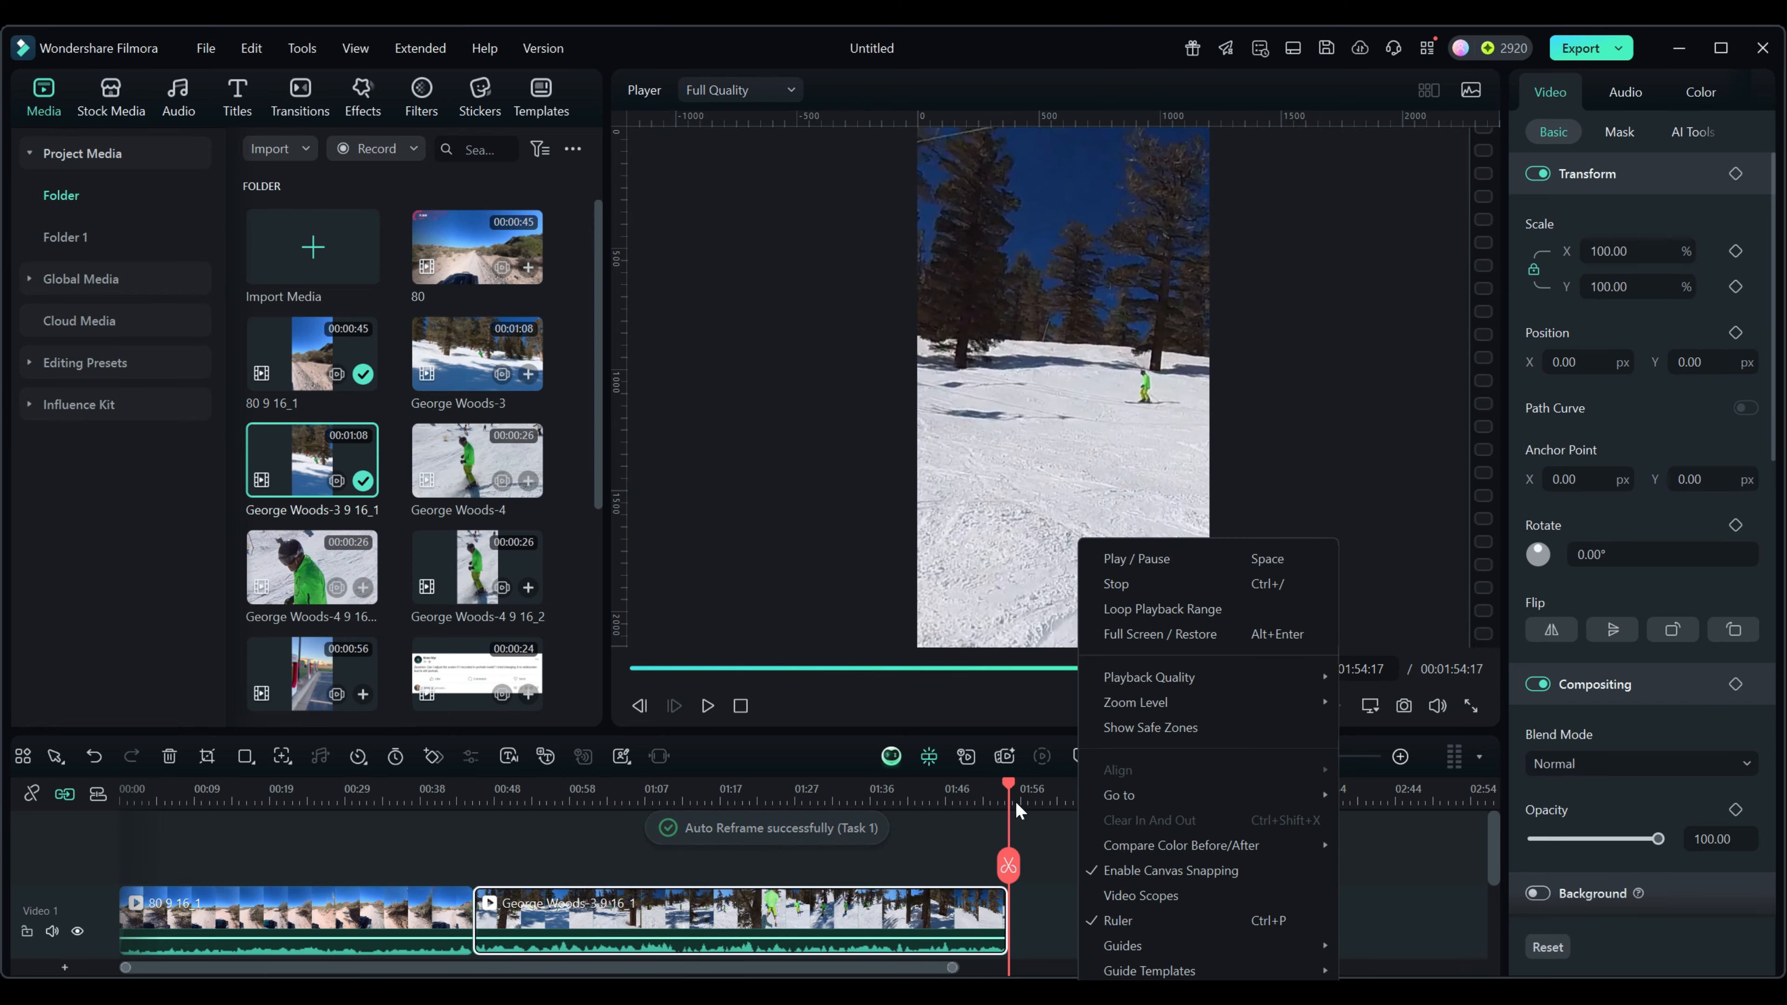
pyautogui.moveTo(1008, 780); pyautogui.dragTo(552, 741)
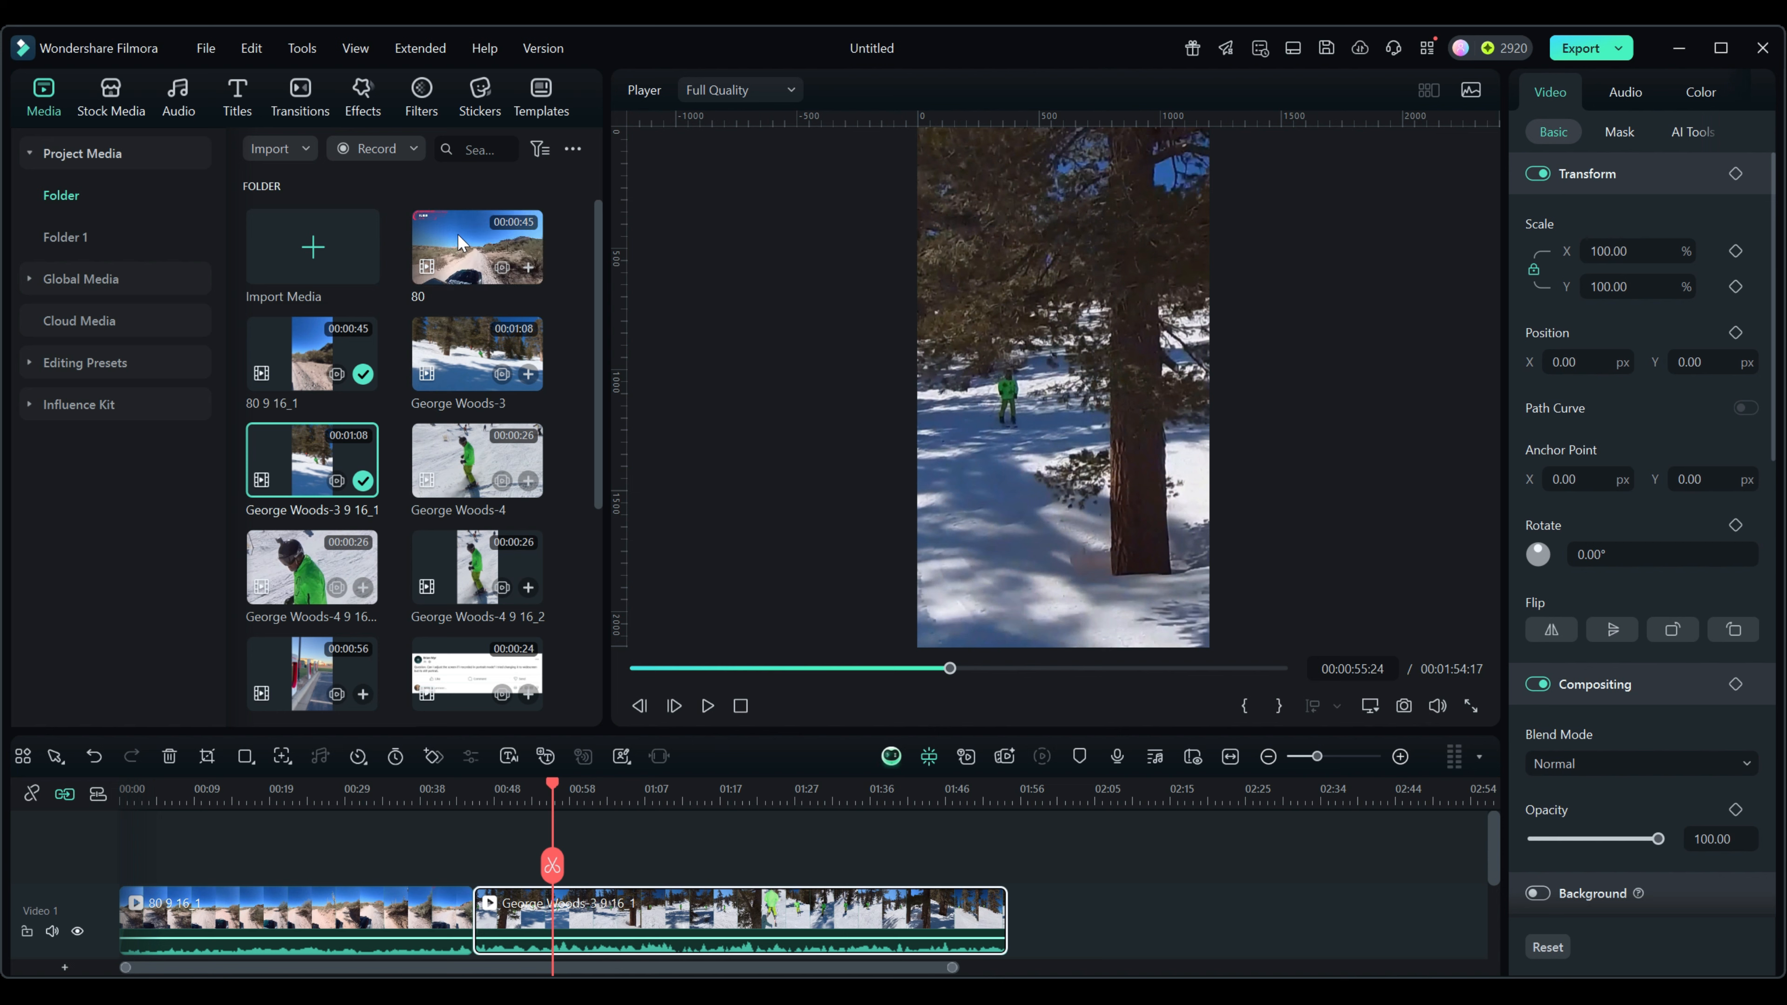
# Place the original clip 80 after the skier clip on the timeline, keep project settings 1208x2148 29.97fps, and view it at 00:02:10:11.
pyautogui.moveTo(793, 507); pyautogui.dragTo(1084, 913)
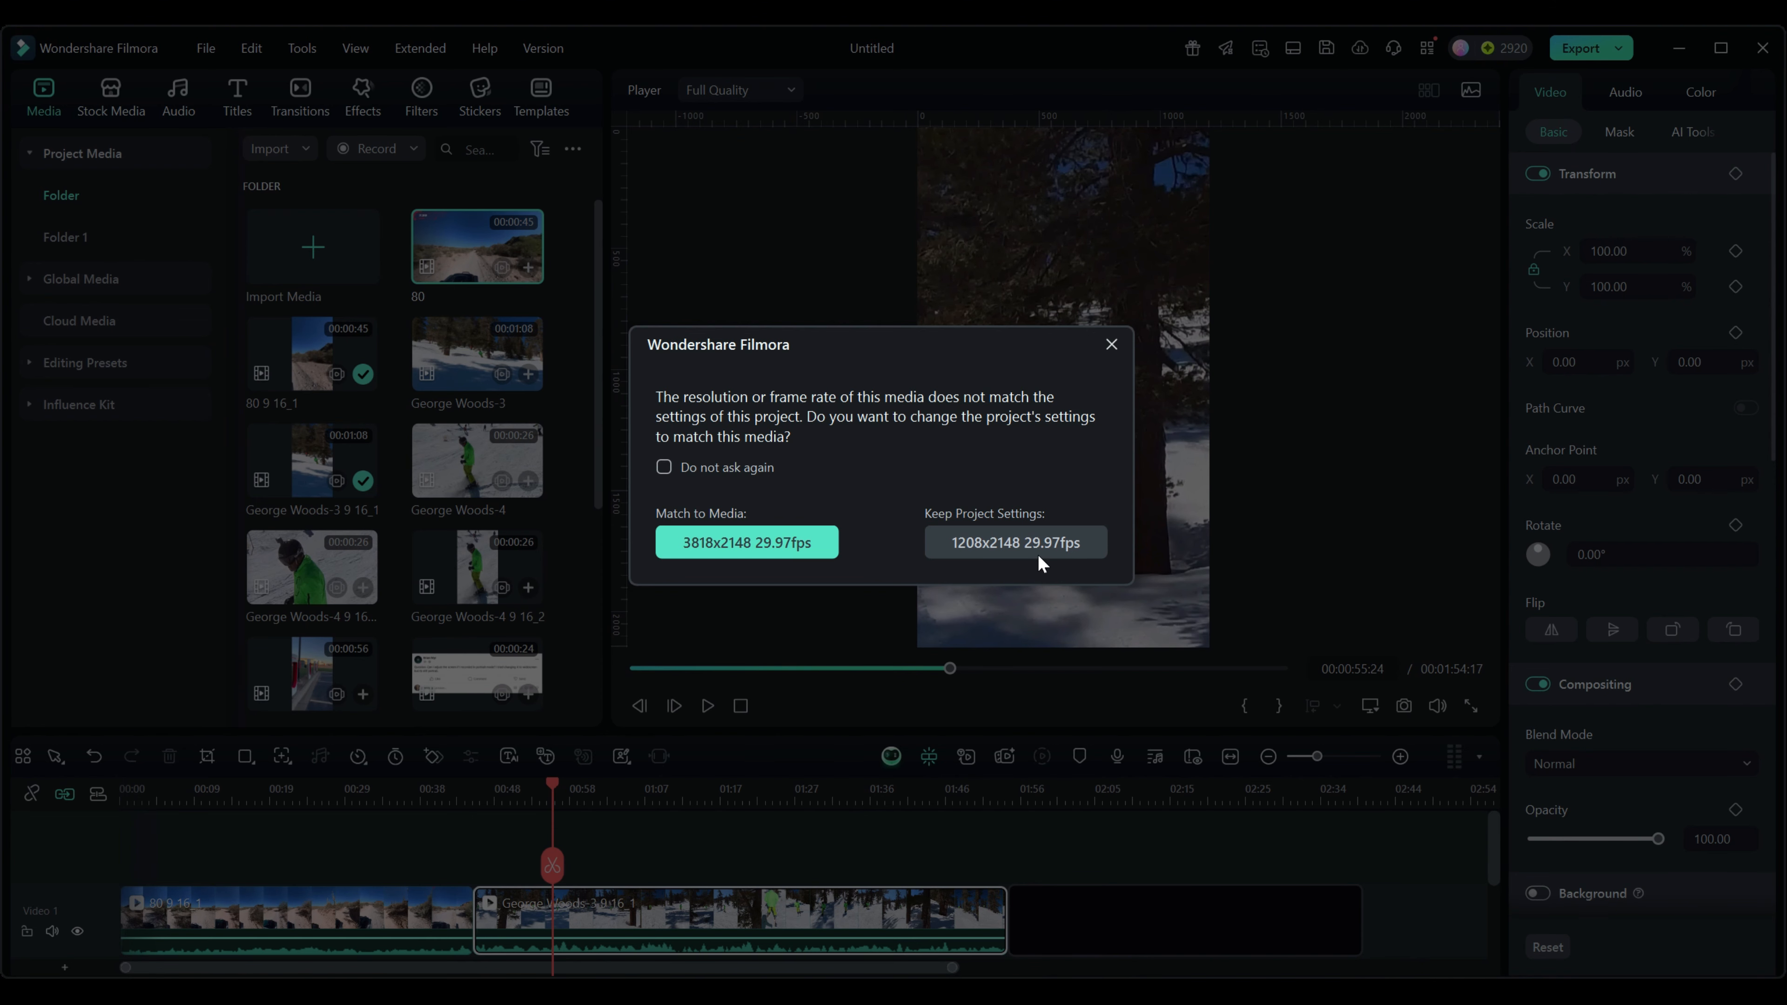
pyautogui.click(1021, 544)
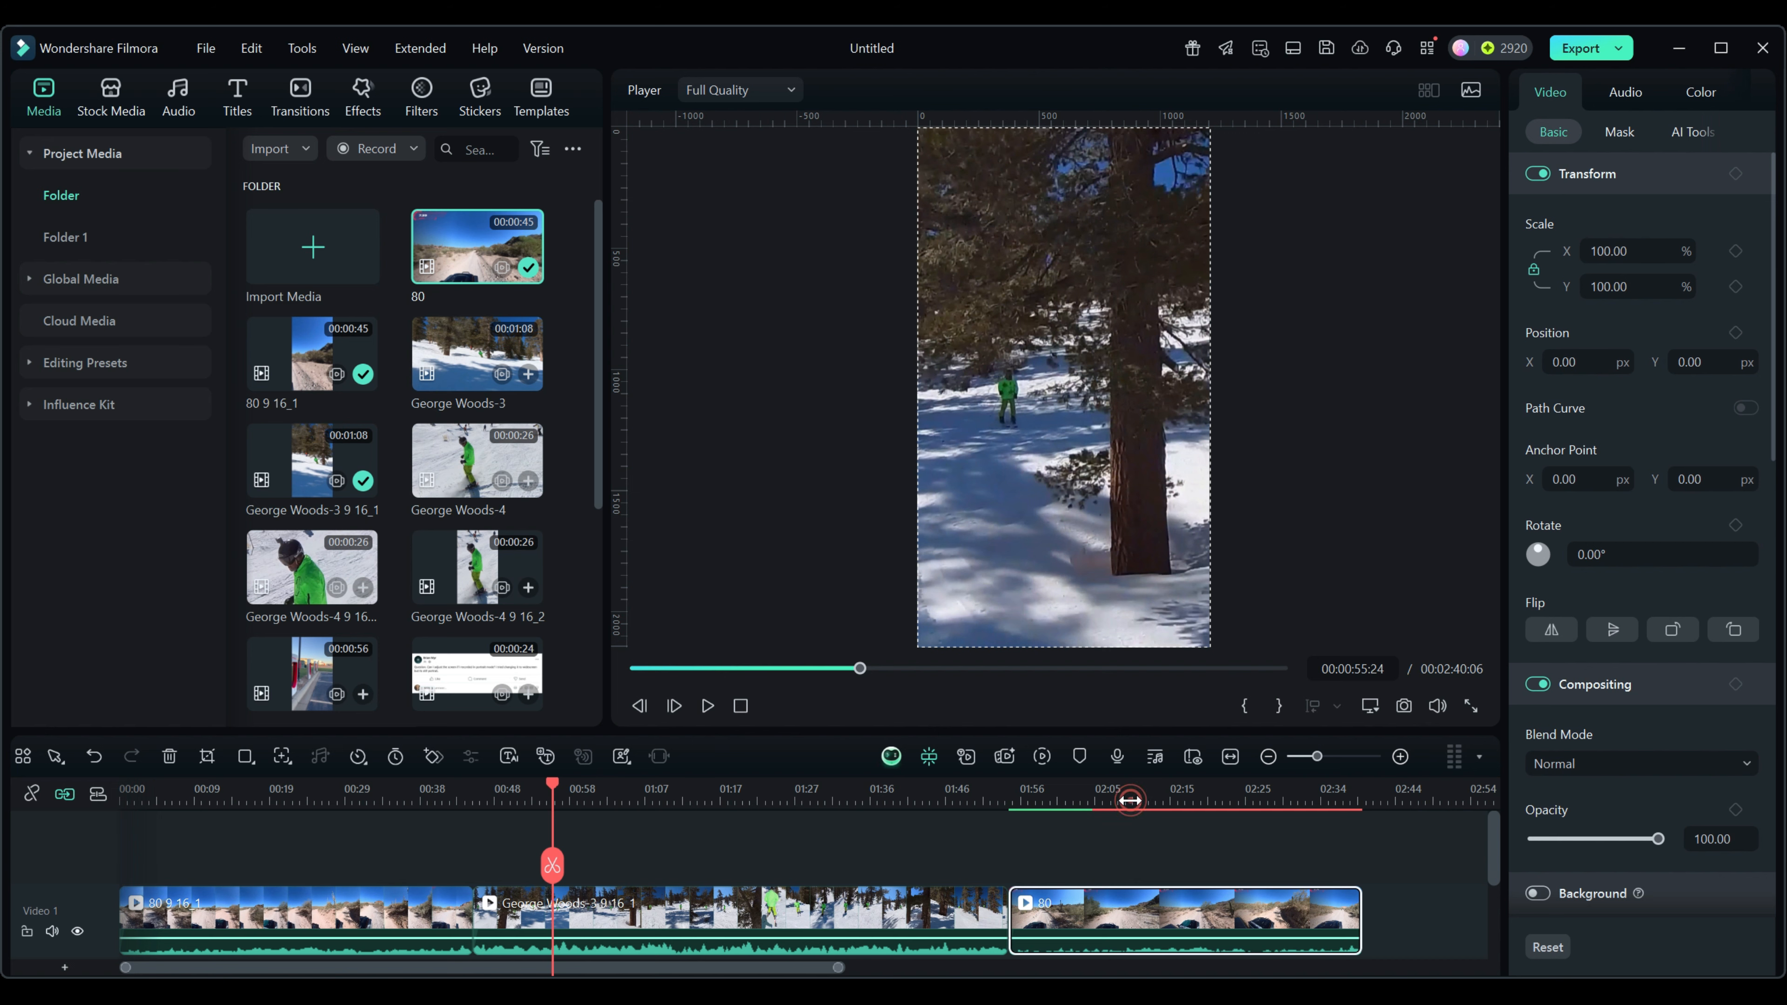
pyautogui.click(1130, 800)
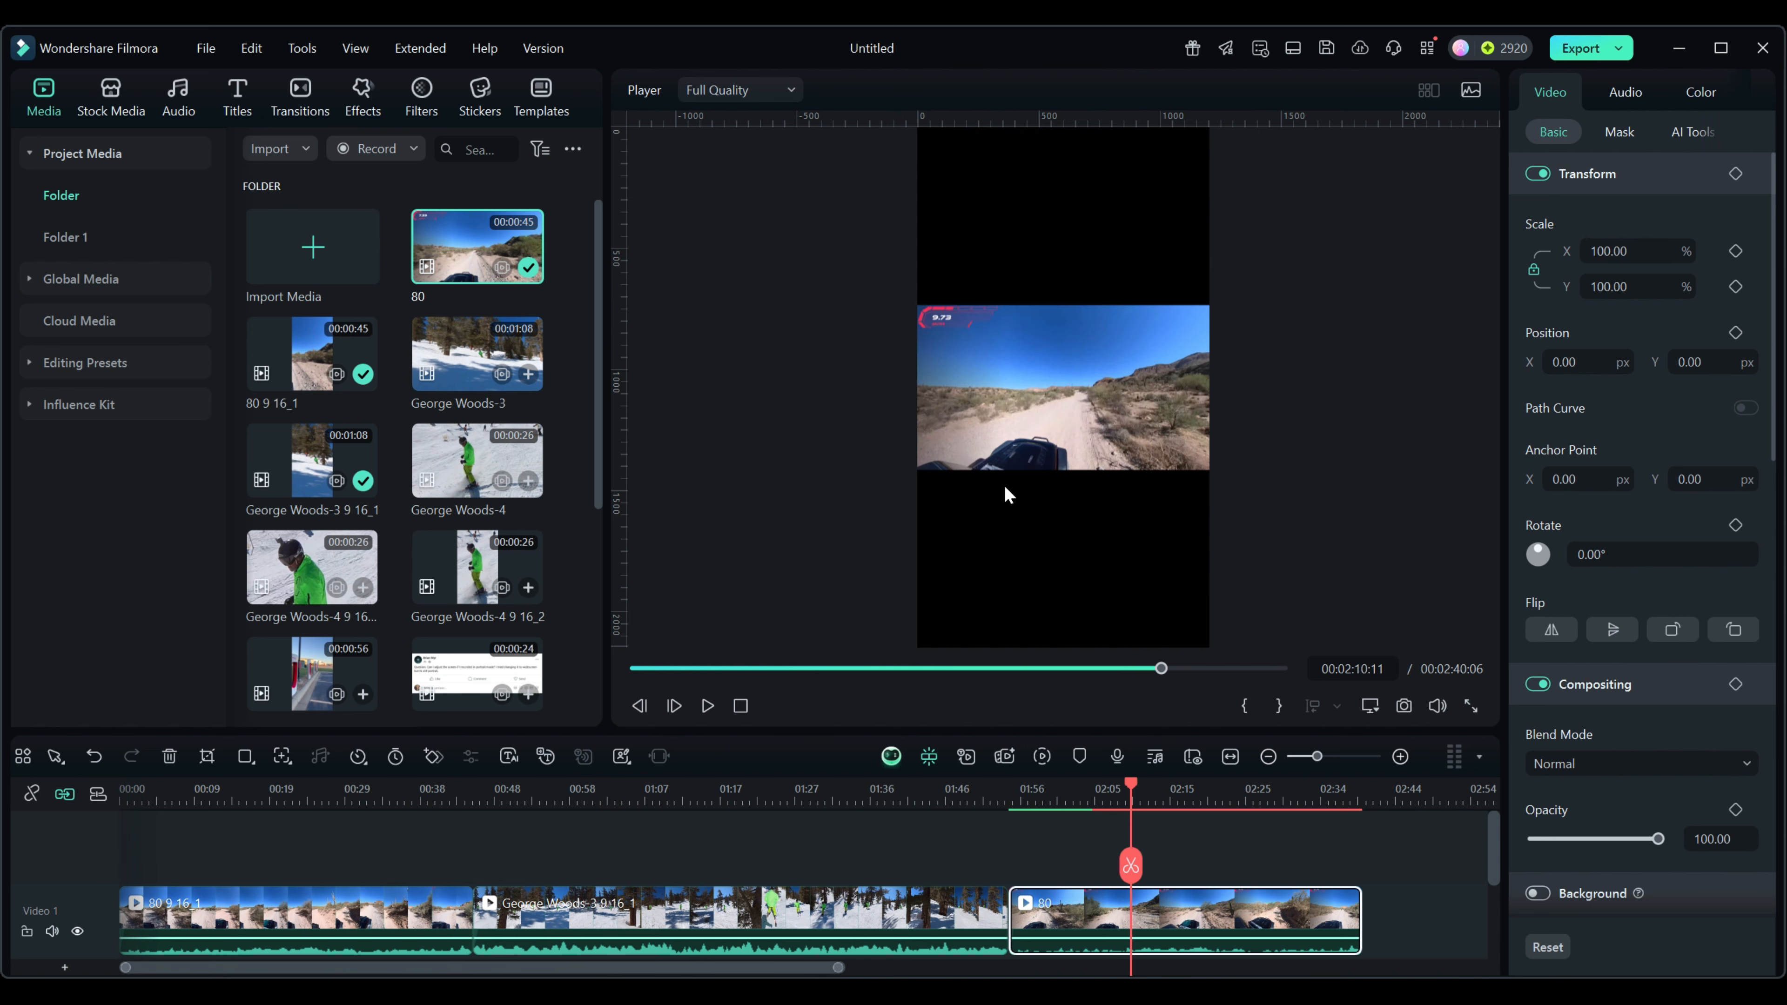
# Apply Crop to Fit to the last clip 80 on the timeline and check its framing at 00:02:31:05.
pyautogui.rightClick(1187, 915)
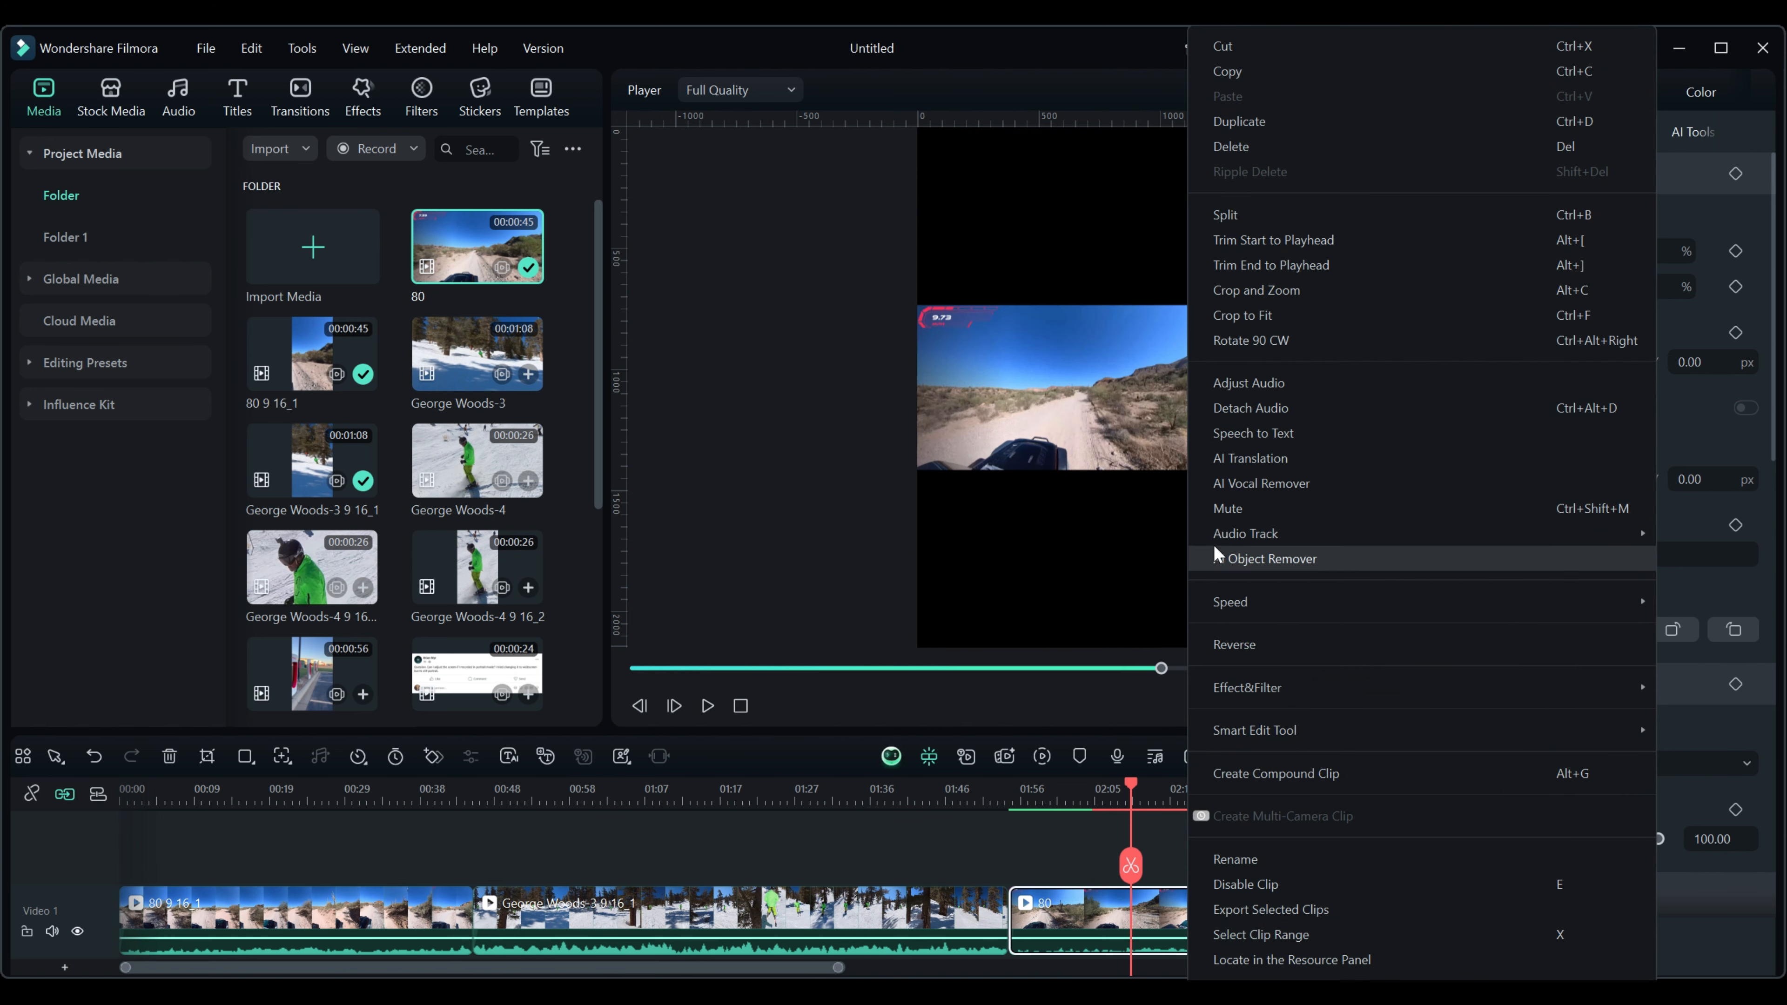
pyautogui.click(1242, 317)
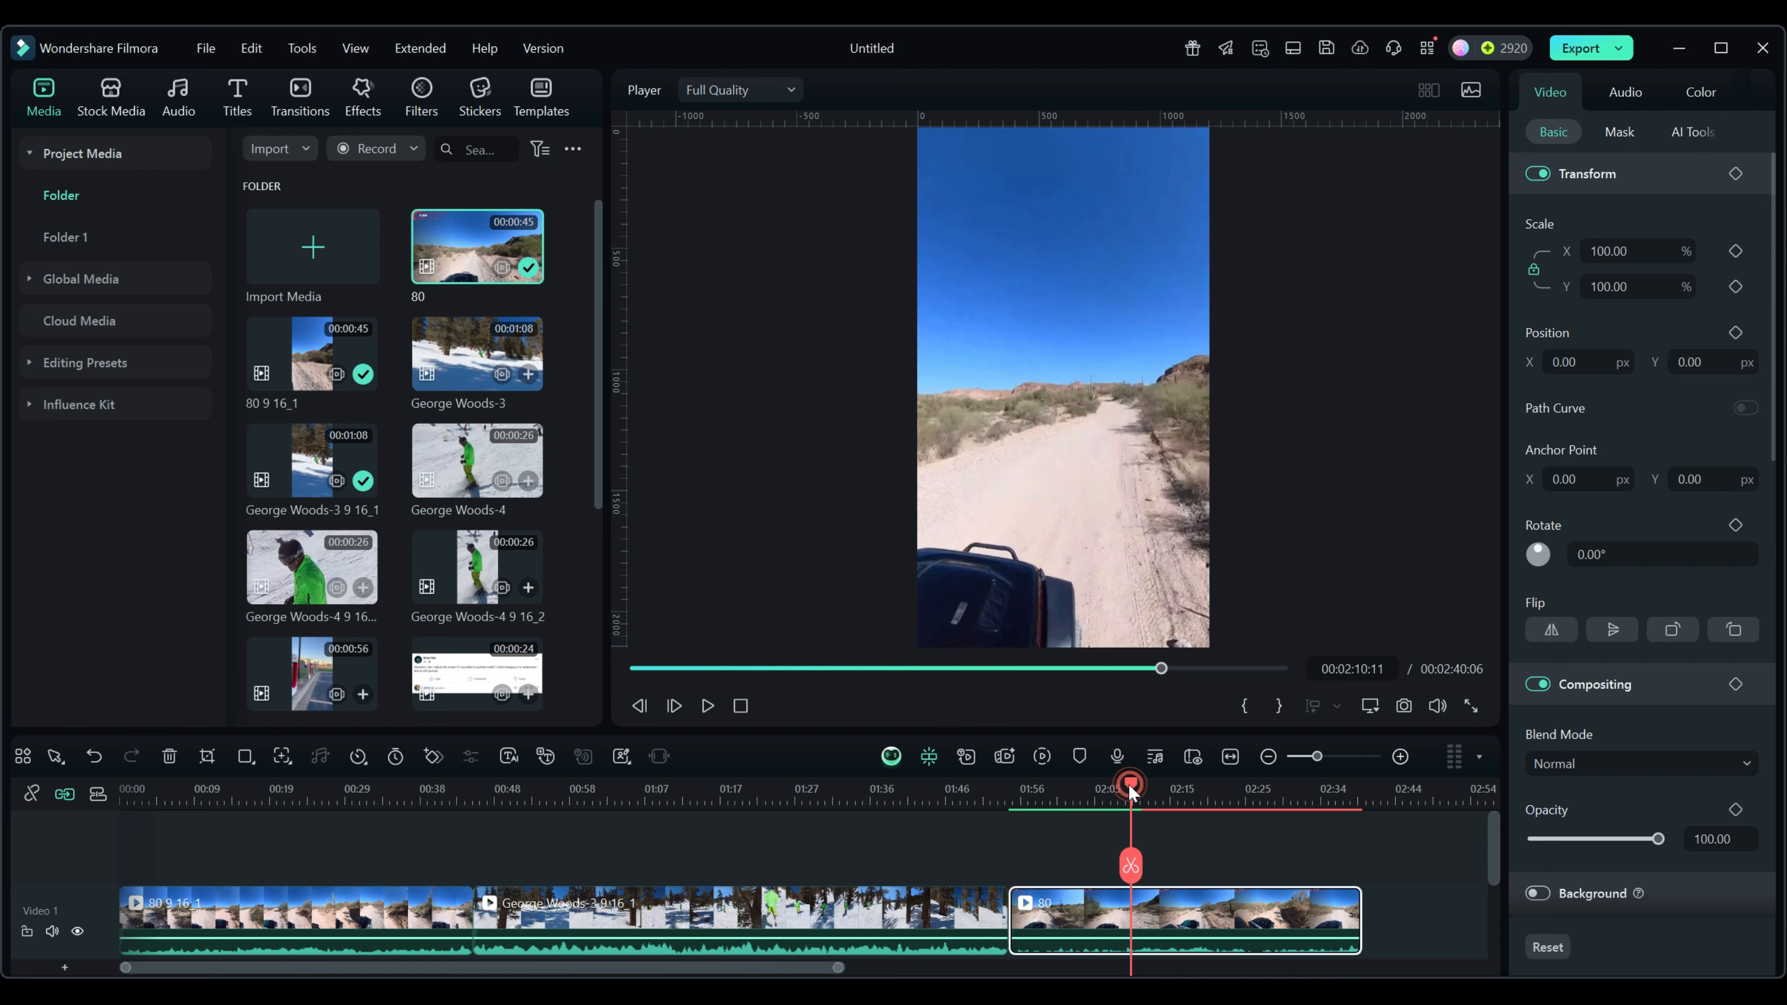
pyautogui.moveTo(1128, 790); pyautogui.dragTo(1292, 812)
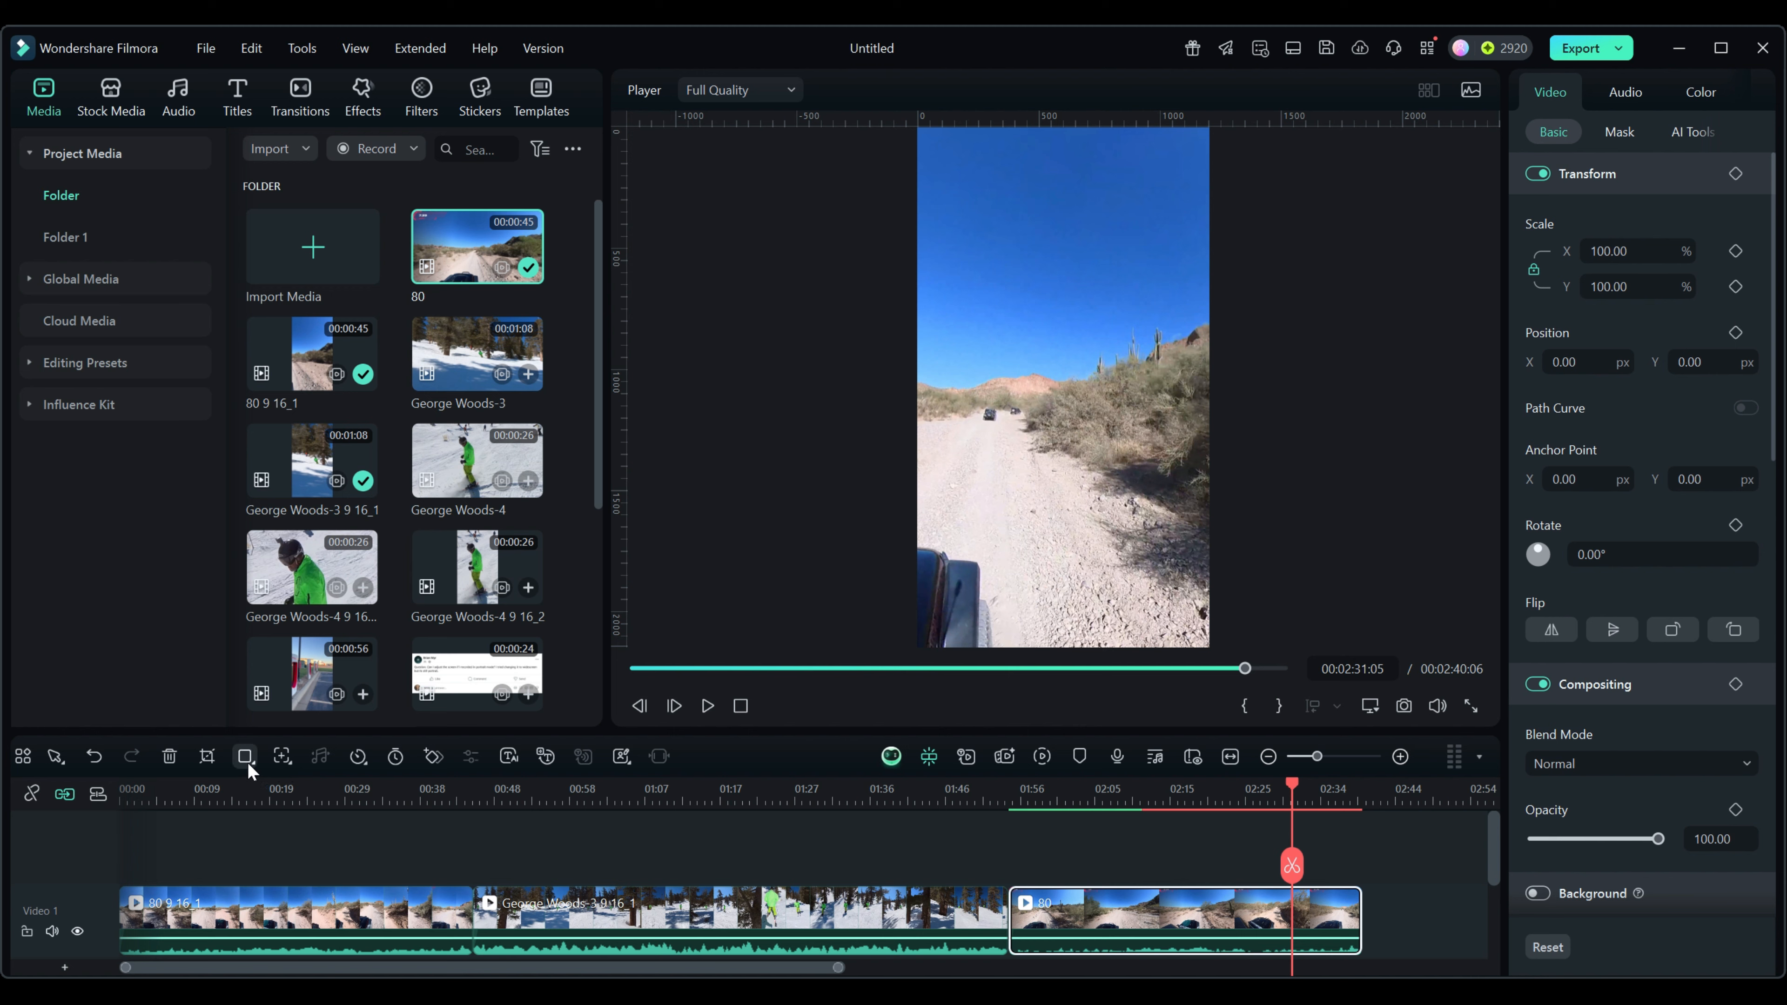
# Shift clip 80's 1208 x 2148 crop frame left to include the vehicle's hood at 00:02:31:05 and apply the crop.
pyautogui.click(207, 758)
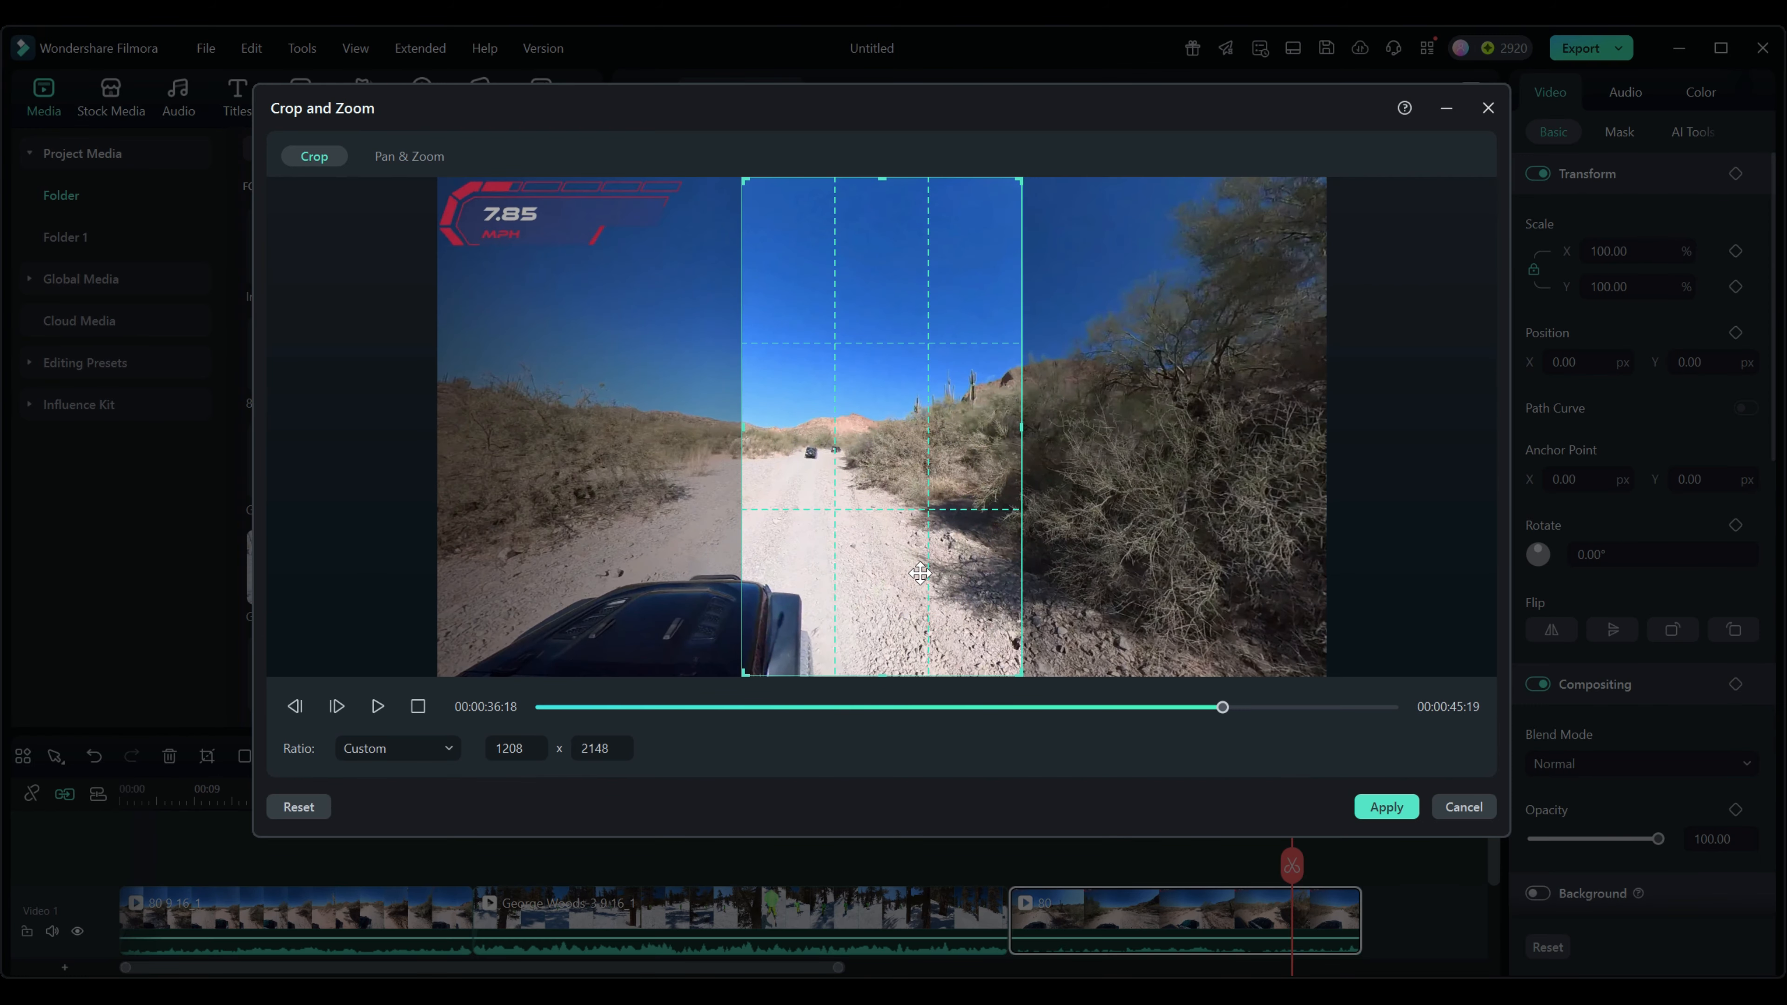
pyautogui.moveTo(924, 567); pyautogui.dragTo(732, 574)
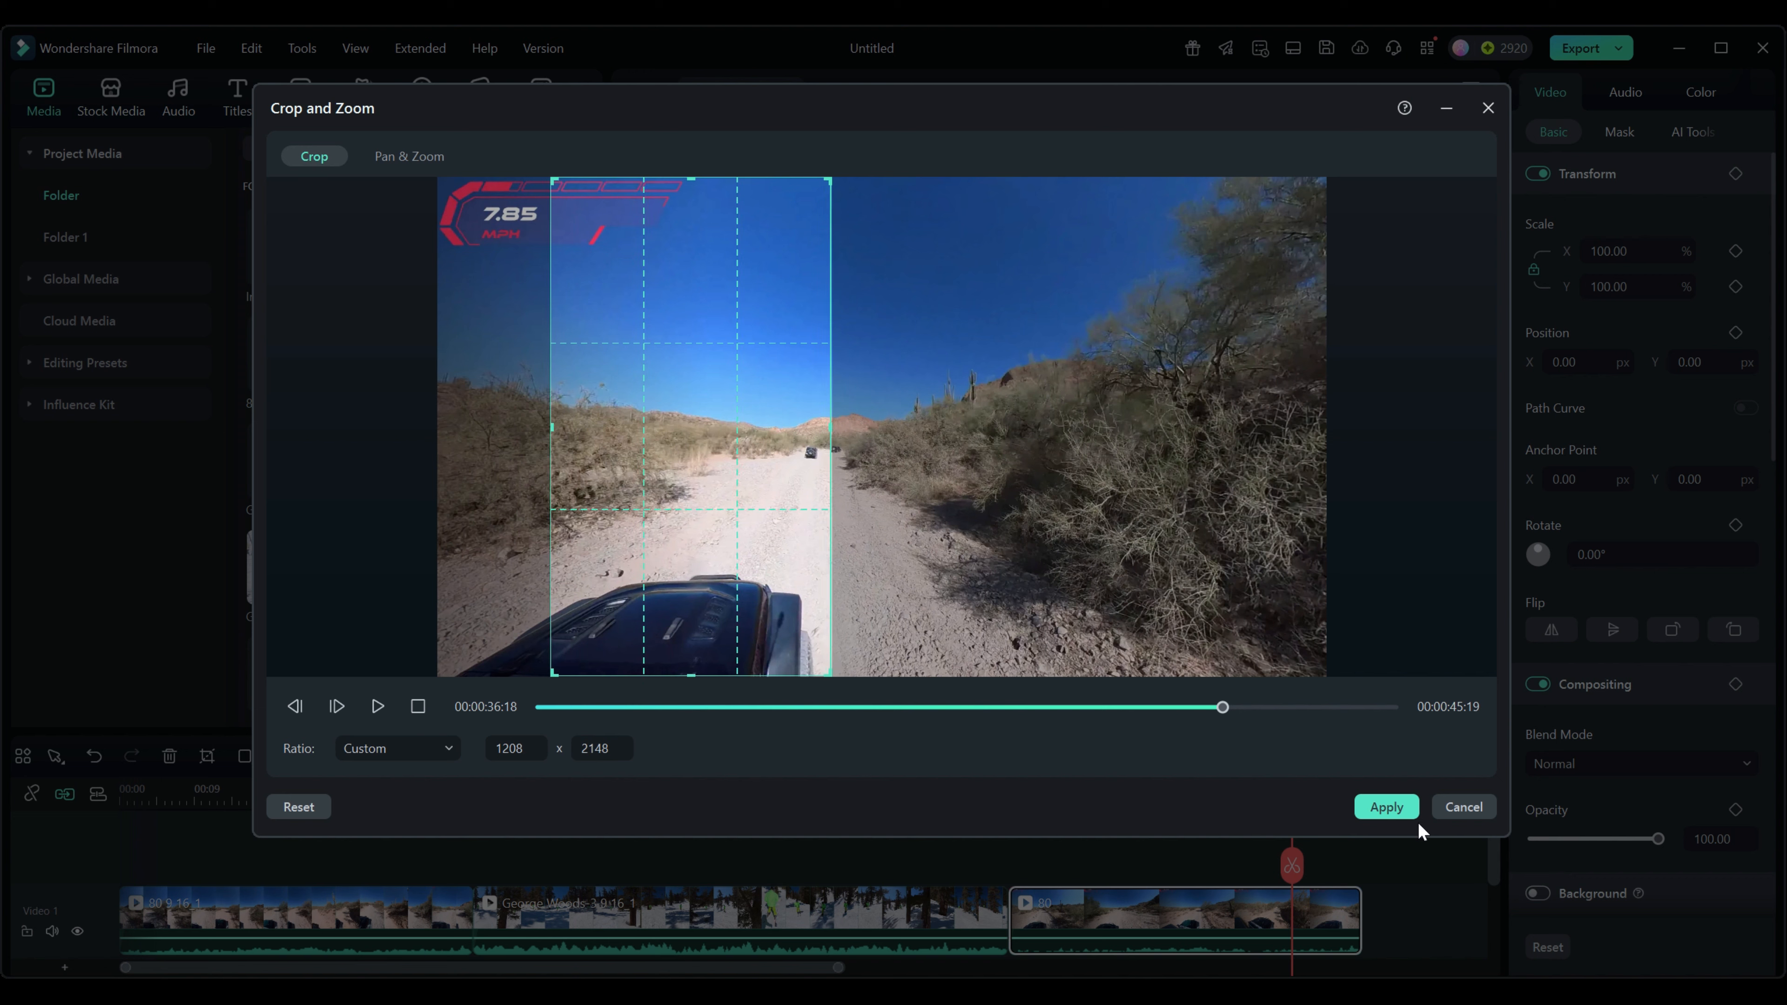
pyautogui.click(1386, 808)
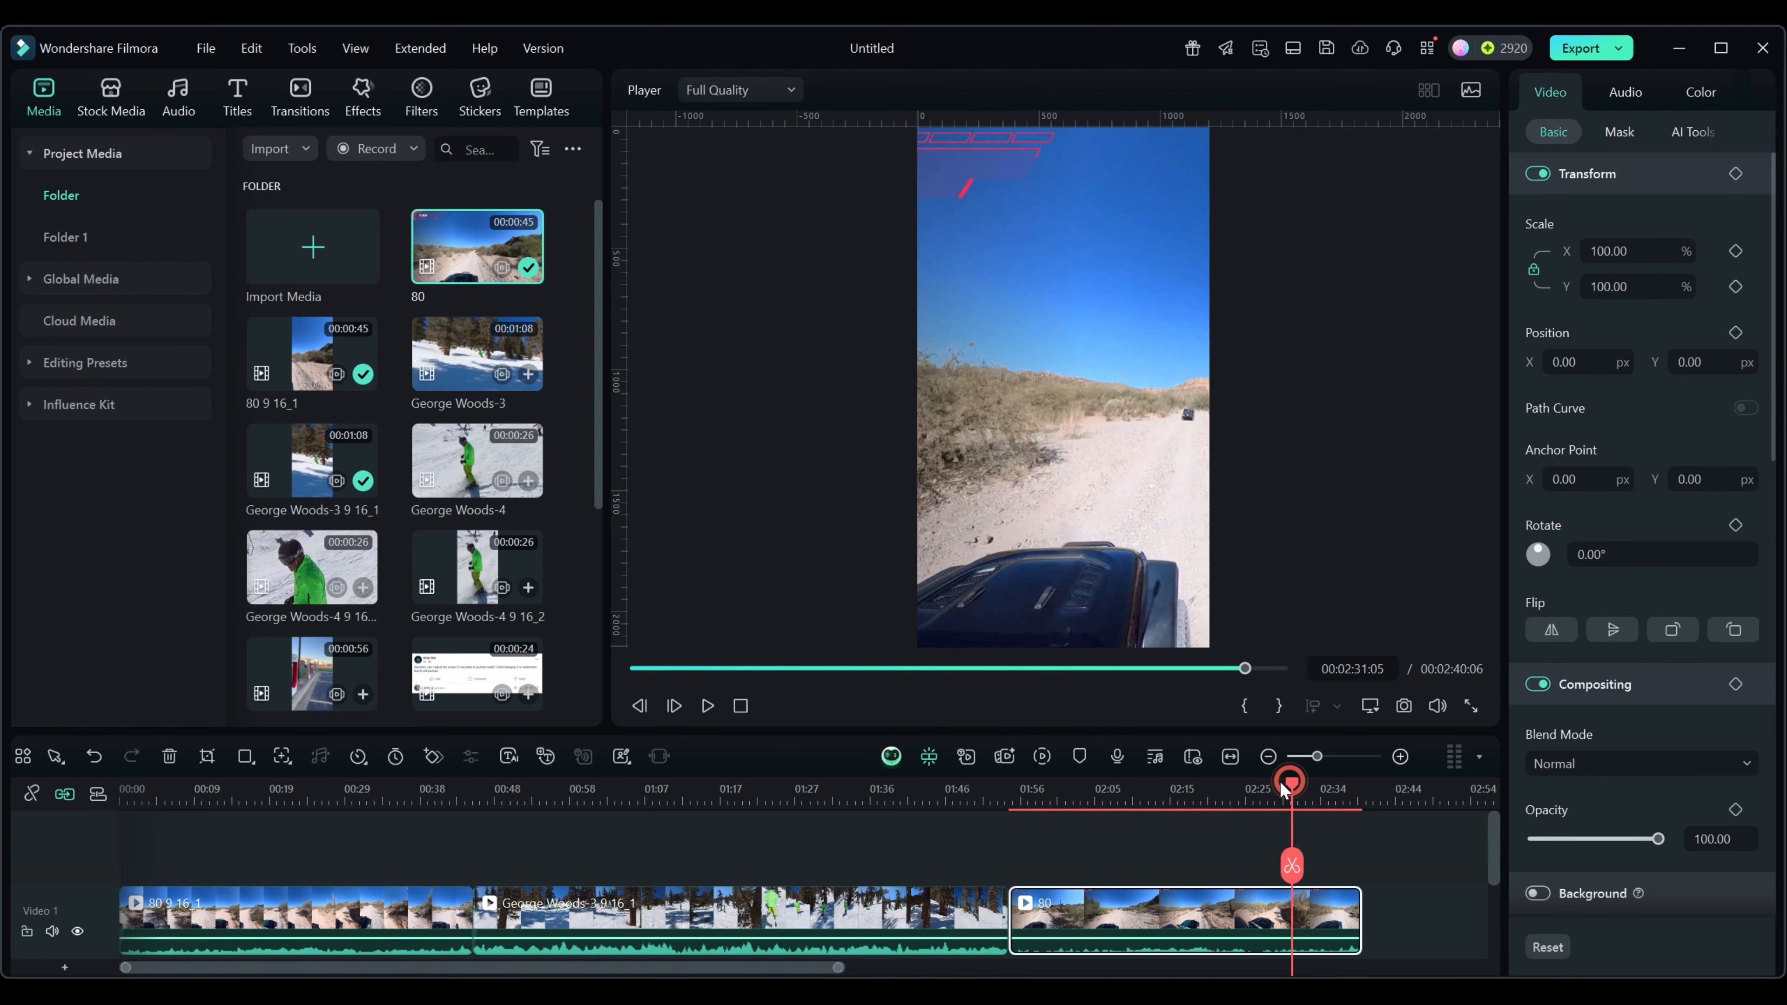
# Check clip 80's framing at 00:02:26:17 and 00:01:57:09, then inspect its crop frame in Crop and Zoom without applying changes.
pyautogui.moveTo(1282, 789); pyautogui.dragTo(1257, 842)
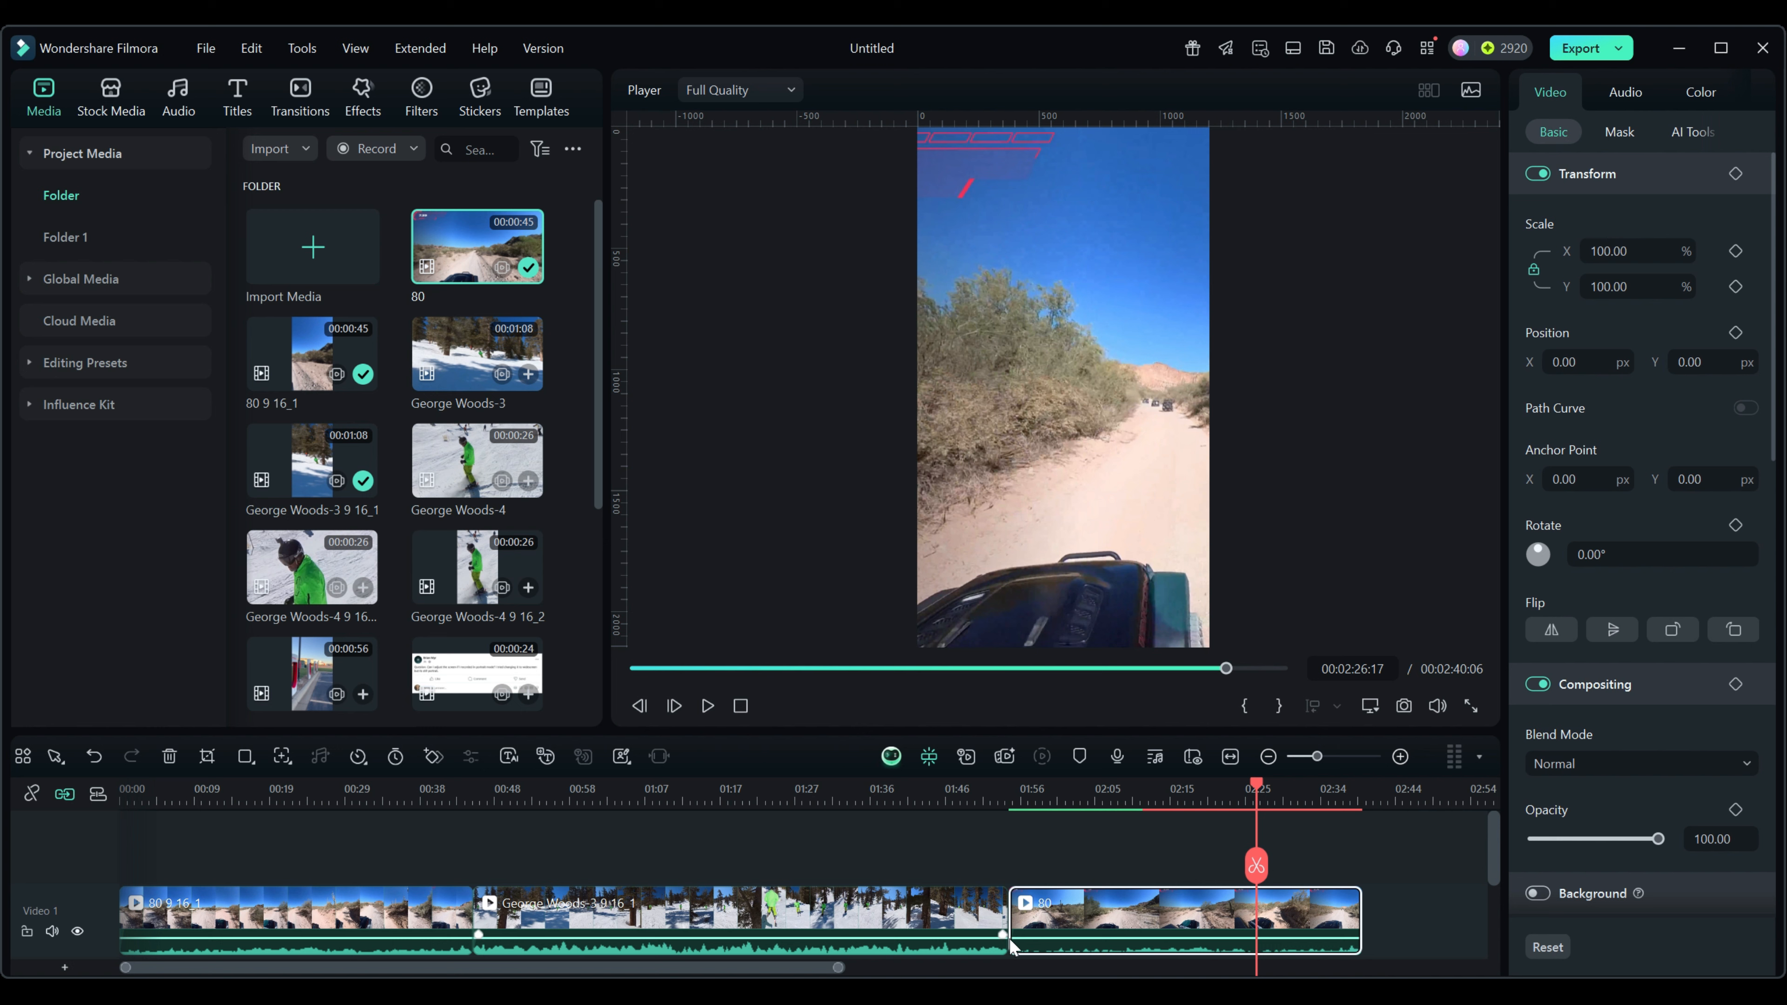
pyautogui.moveTo(1259, 778); pyautogui.dragTo(1028, 806)
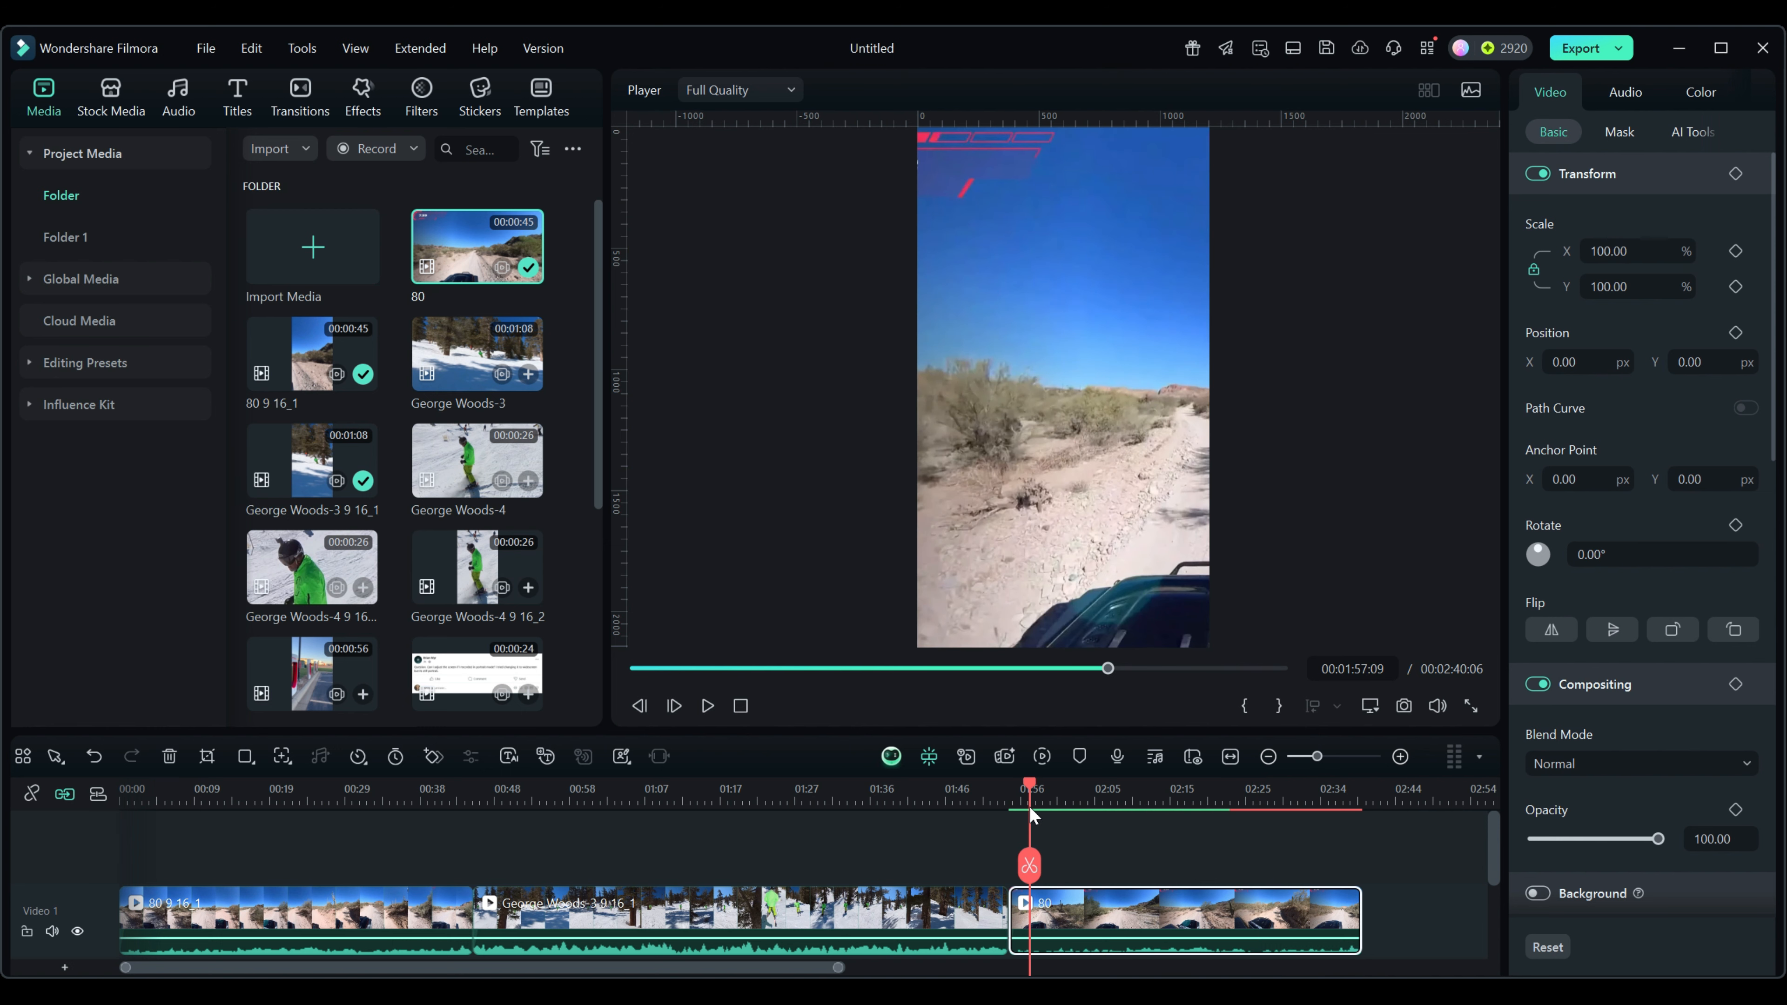
pyautogui.click(208, 755)
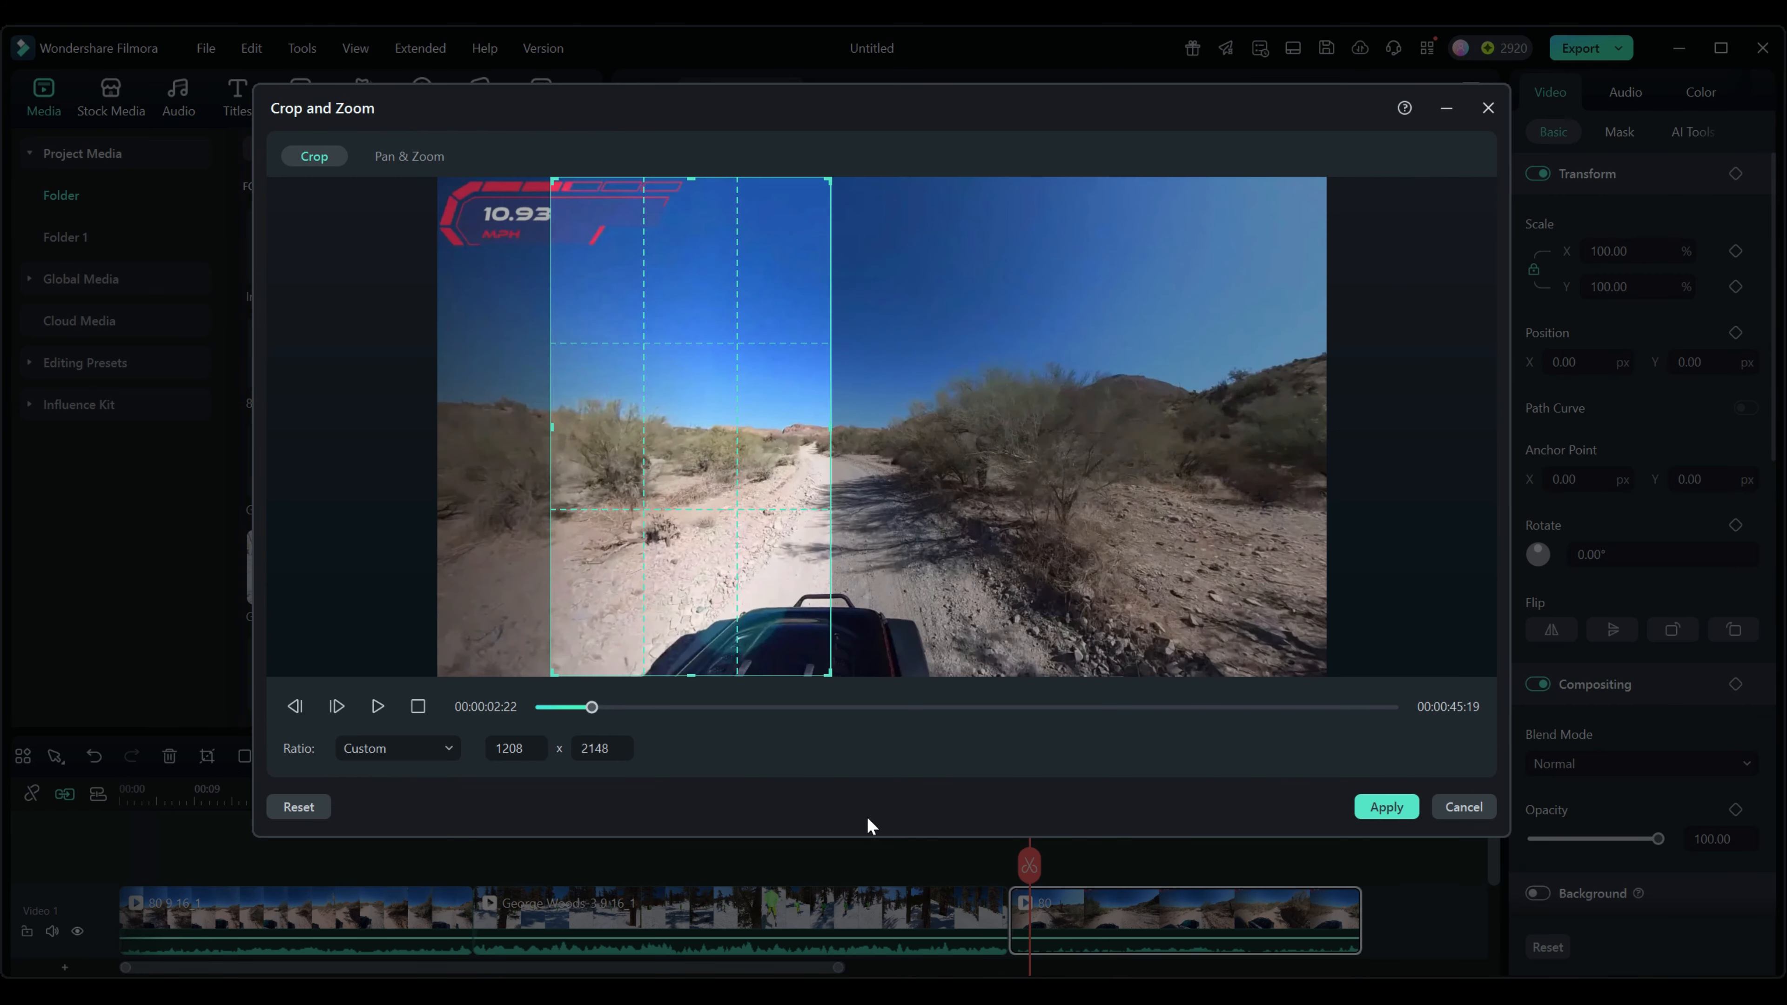
pyautogui.click(1471, 805)
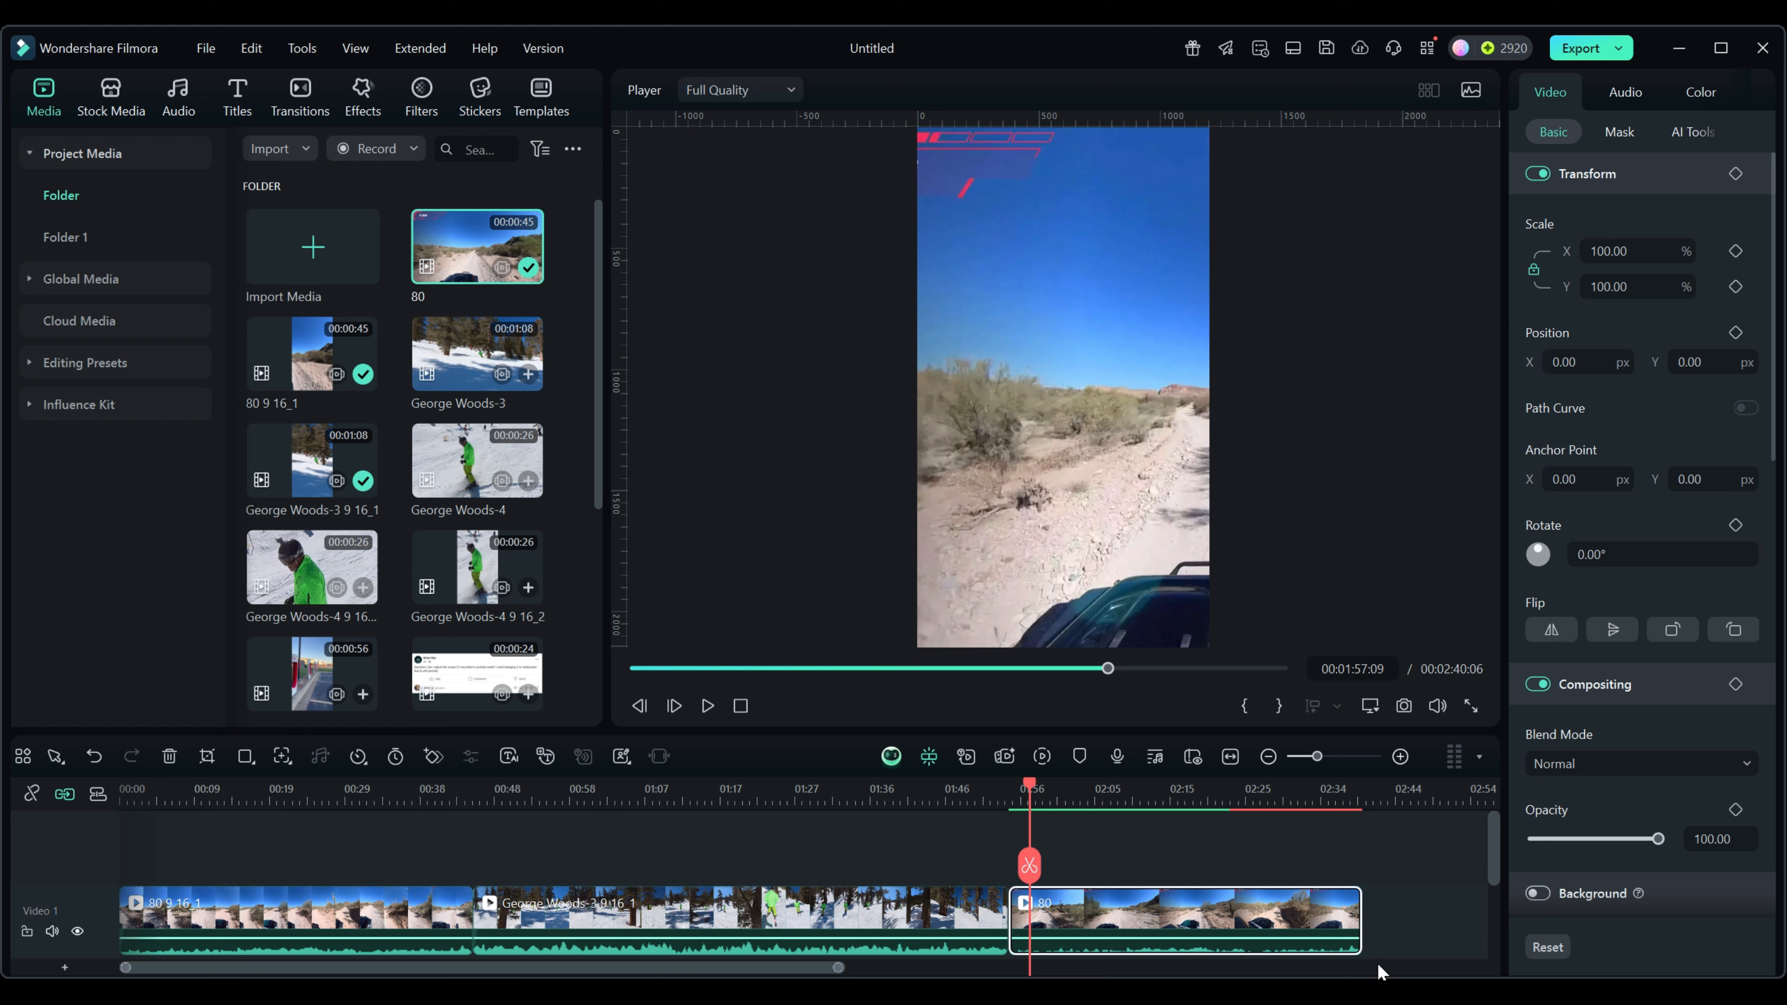